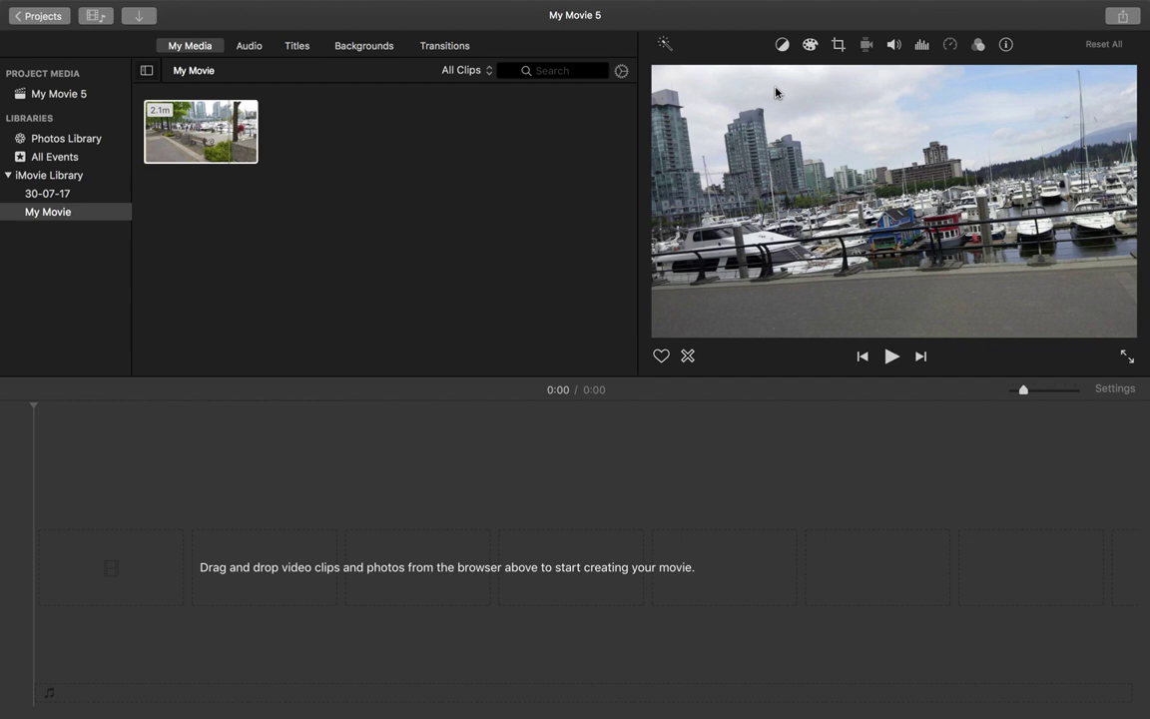
Add the 2.1-minute harbour waterfront clip from My Media to the empty timeline
click(199, 130)
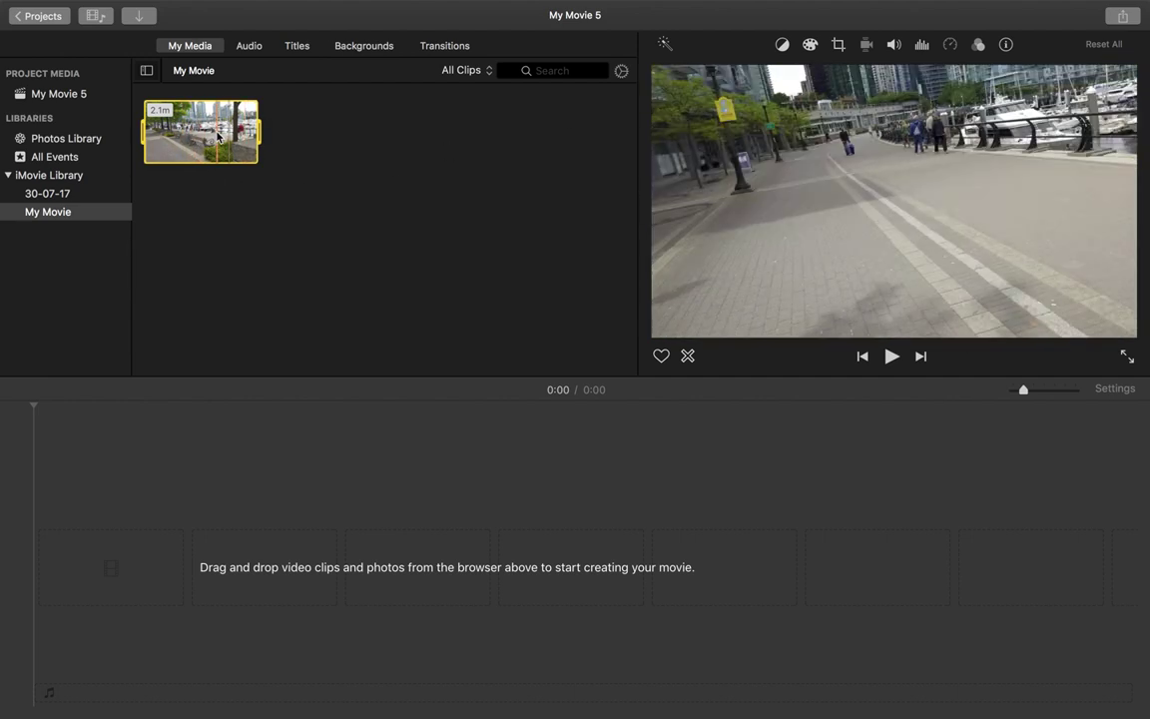
click(248, 156)
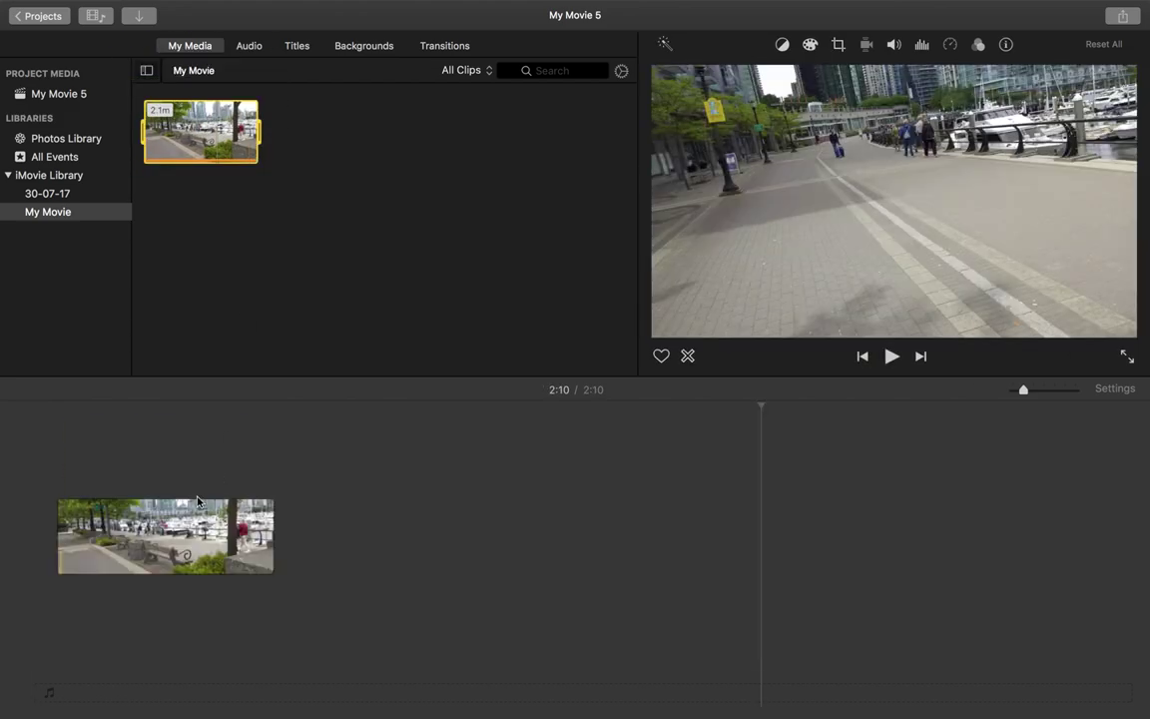
Split the walking clip near its start, then at 0:28 and at 0:43
click(119, 572)
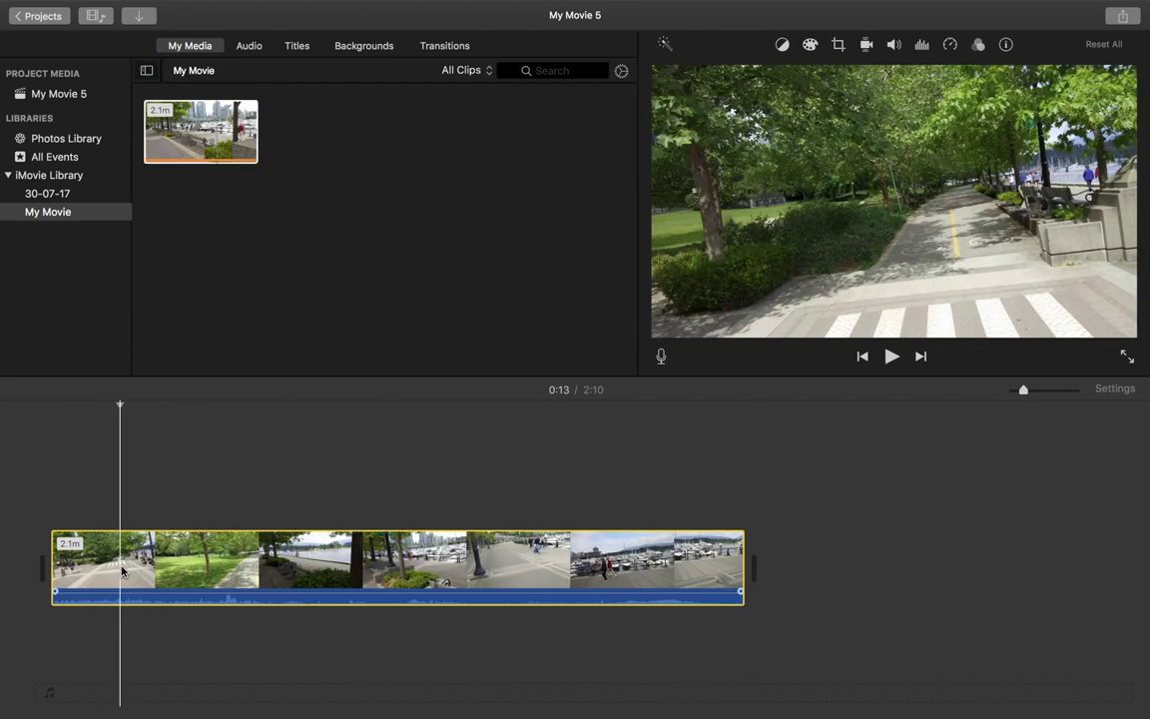
right_click(123, 571)
click(156, 562)
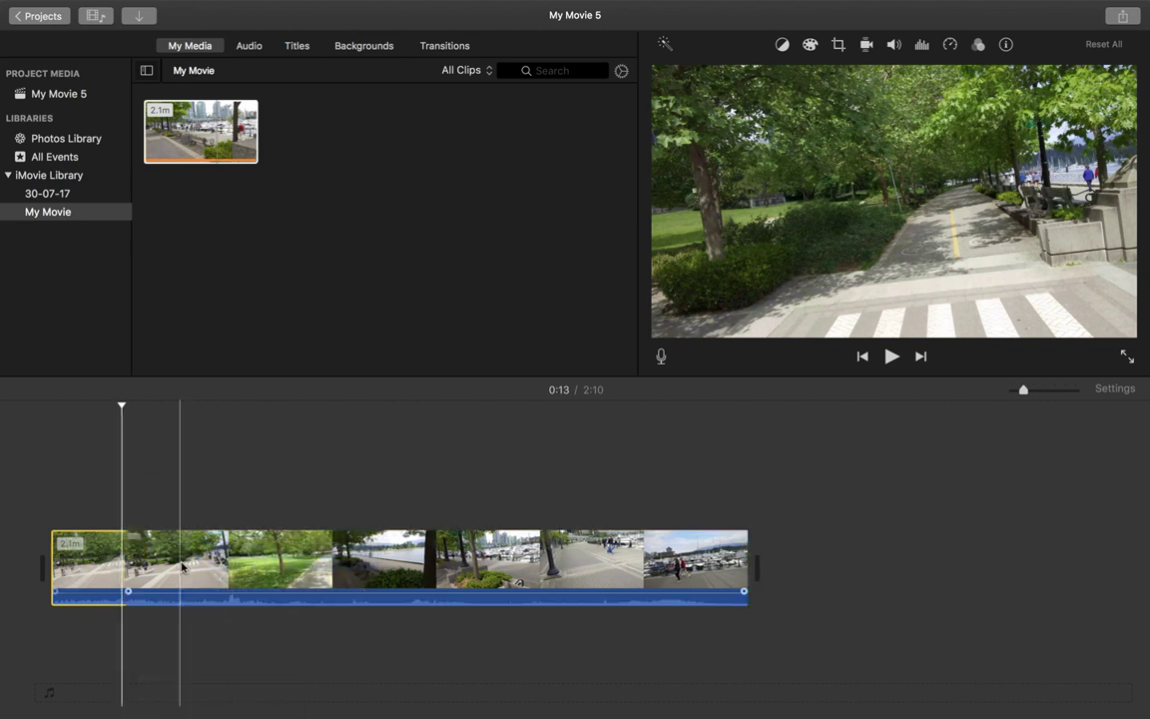
click(204, 569)
right_click(205, 569)
click(245, 562)
click(289, 565)
right_click(292, 566)
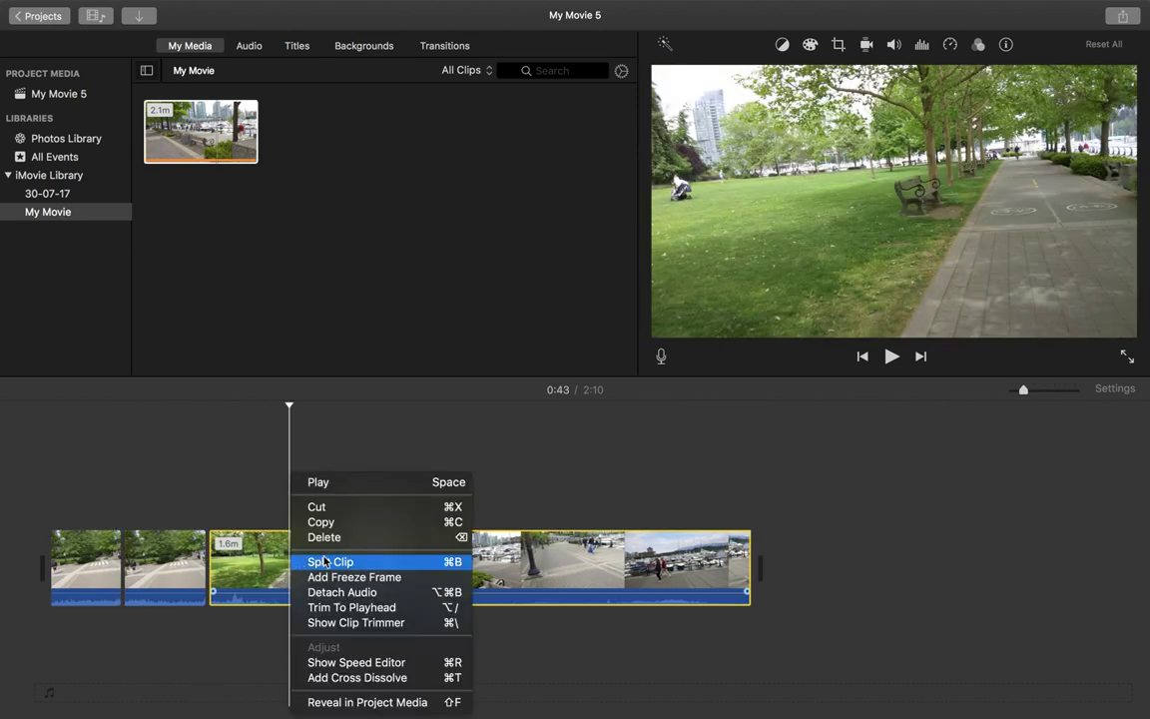
click(342, 563)
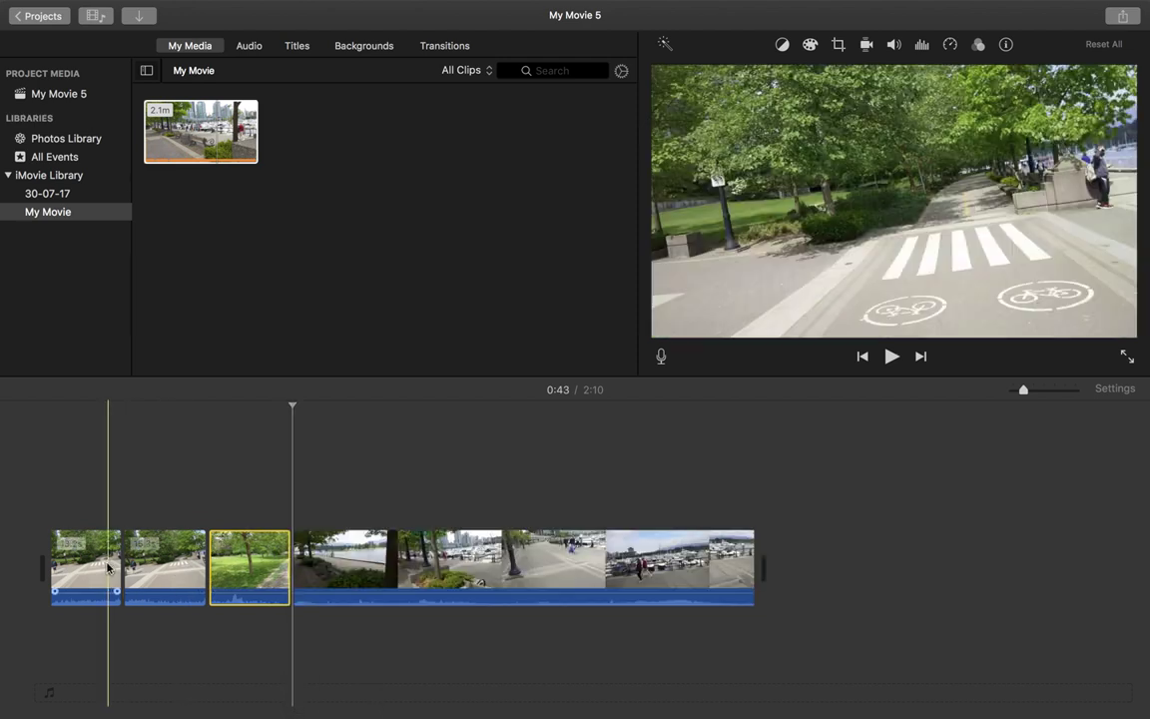
Split the opening footage again at 0:06 and 0:20, then select the second short piece
click(86, 567)
right_click(86, 567)
click(122, 563)
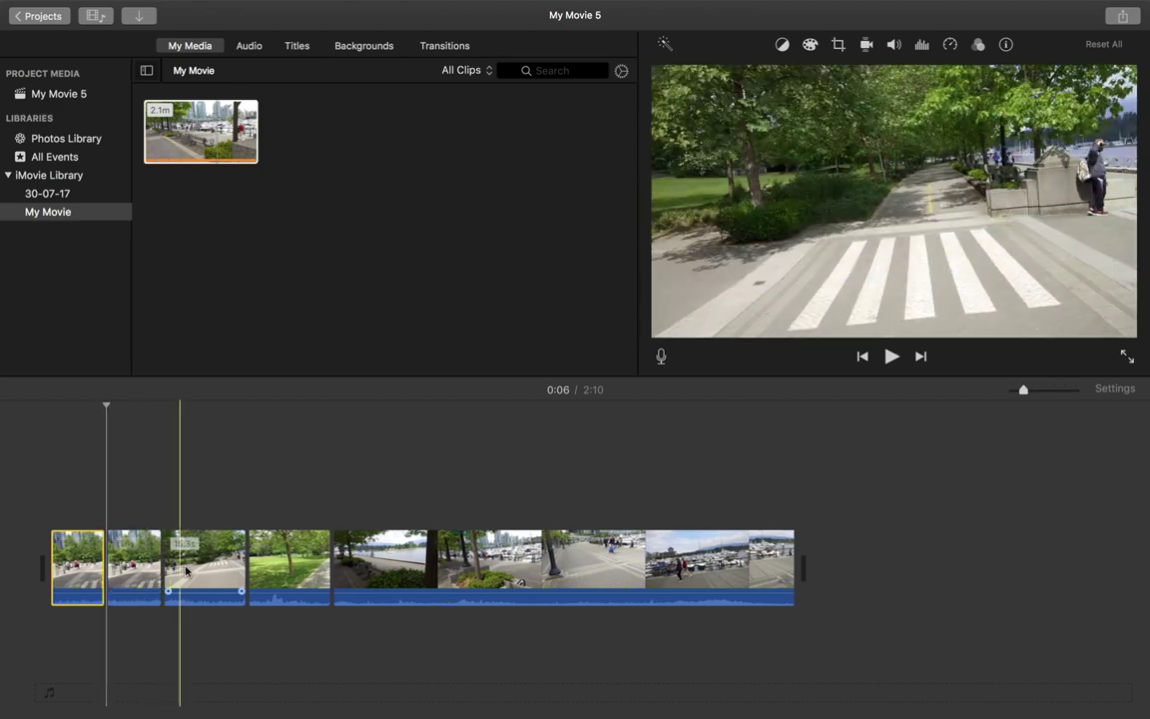
click(204, 570)
right_click(204, 570)
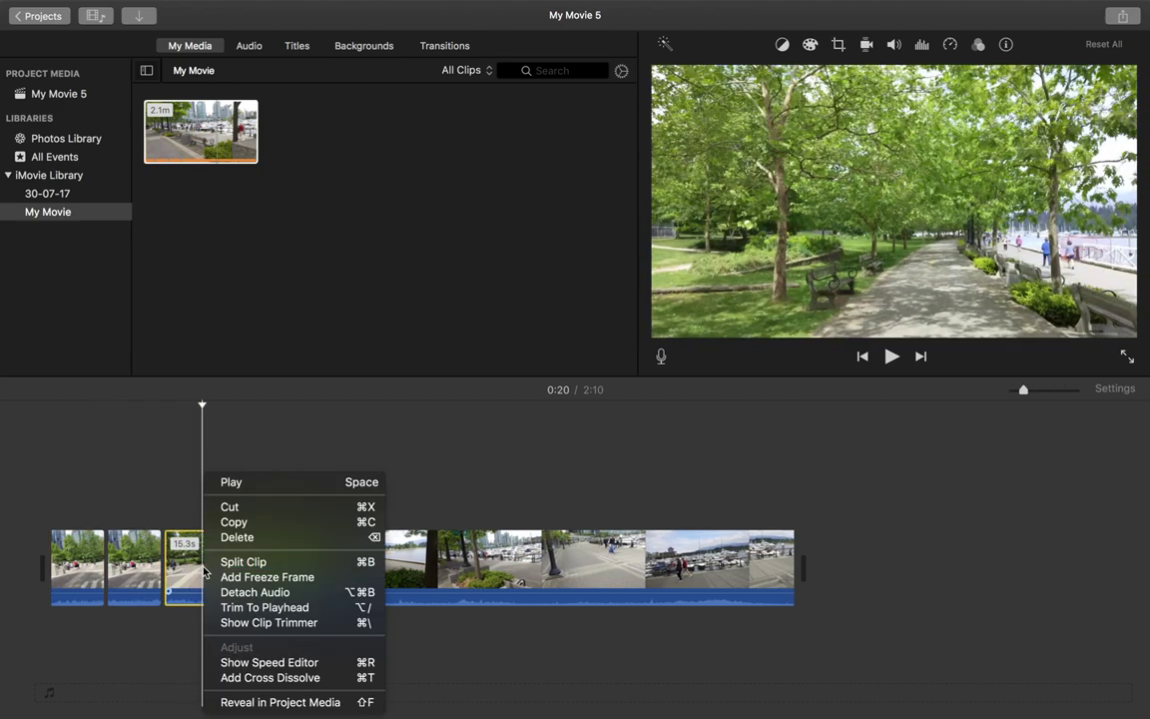
click(257, 561)
click(146, 564)
click(127, 570)
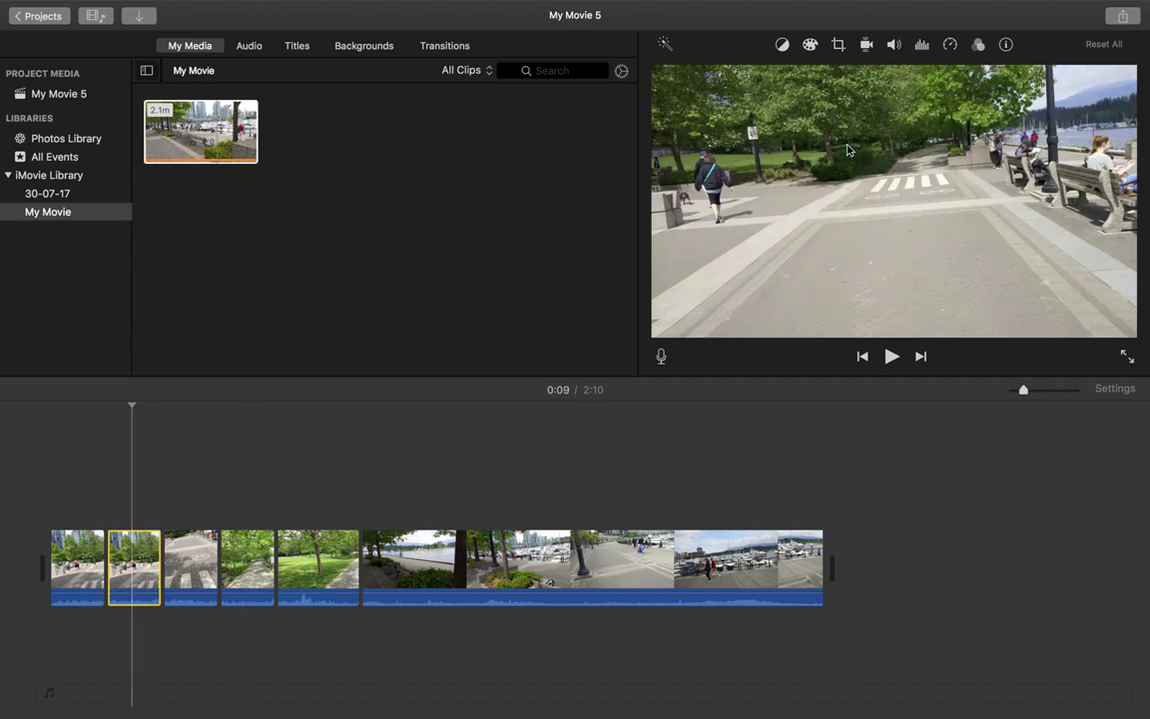
Set the second short piece's speed to the Fast (2x) preset
click(949, 46)
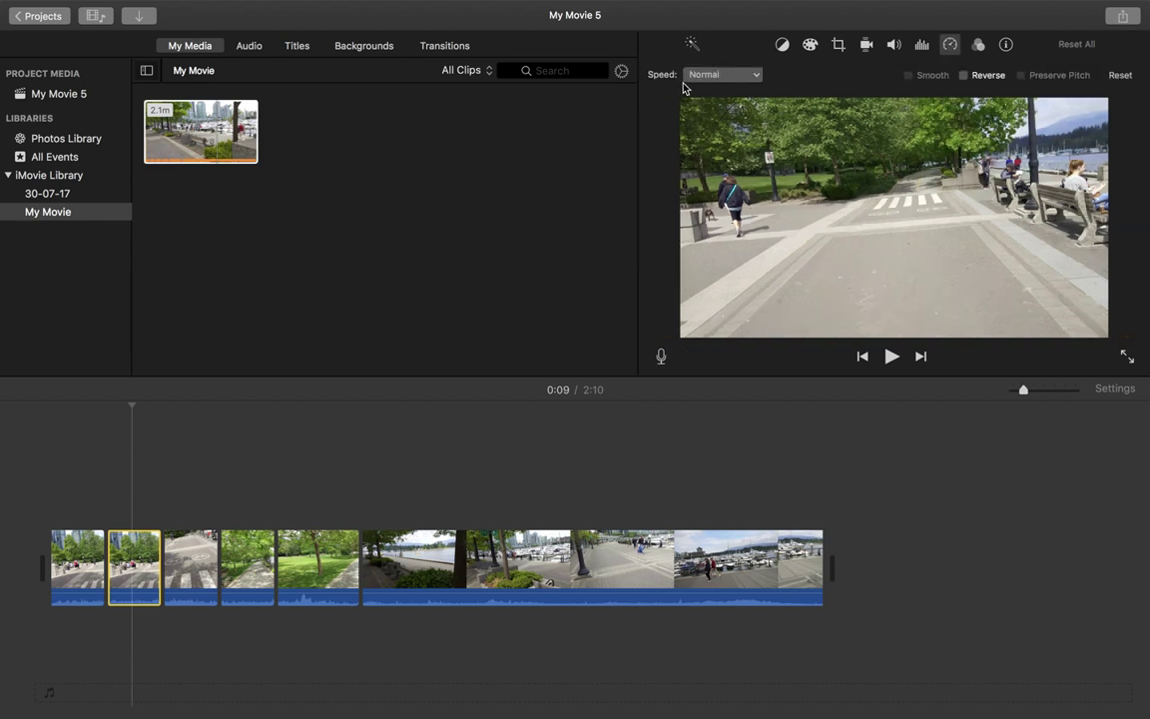
click(712, 78)
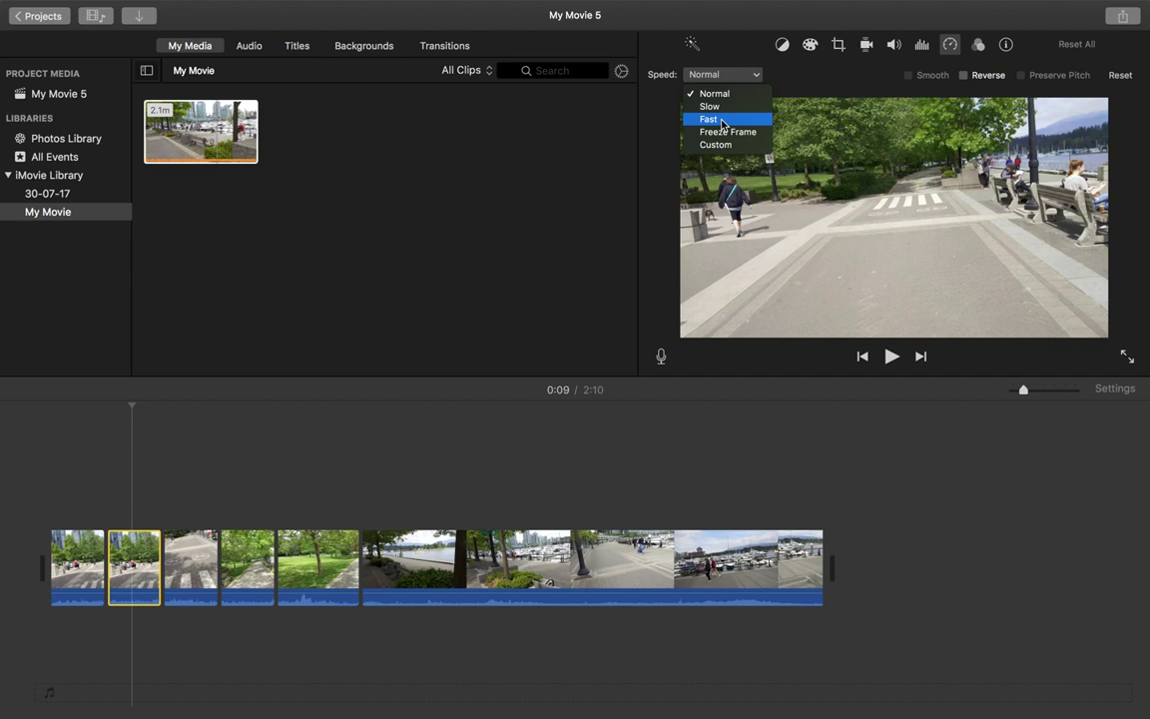
click(724, 120)
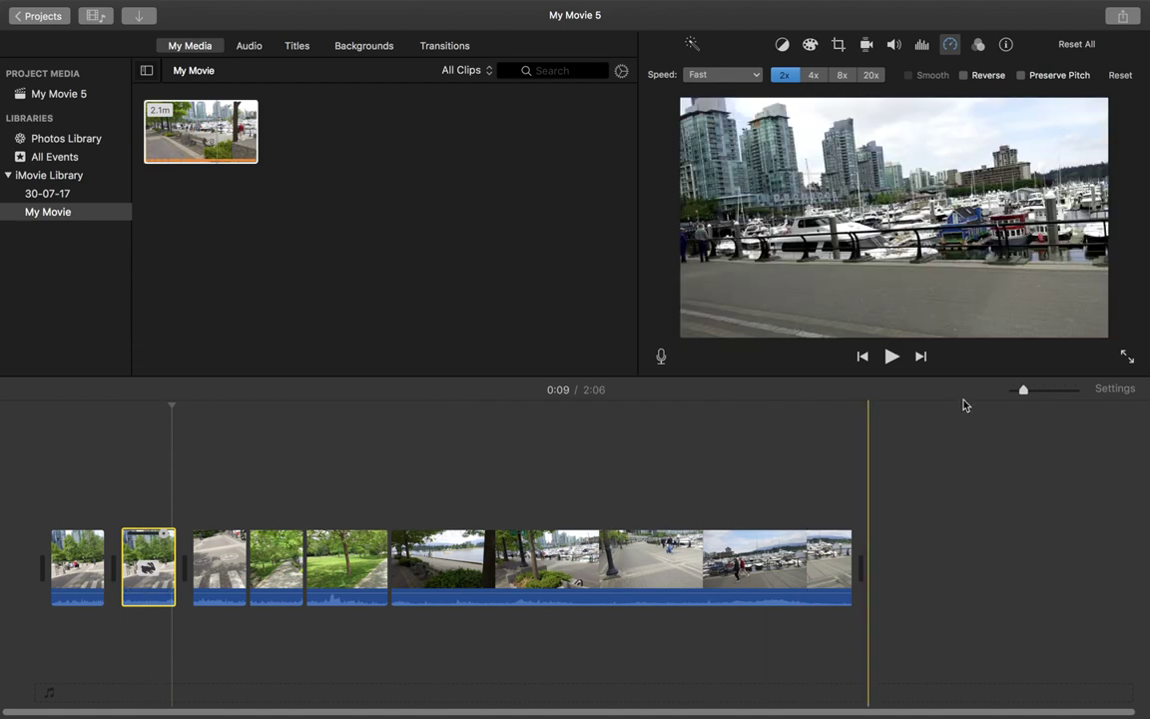
Zoom the timeline wider, play back the 2x piece, then reselect it
drag(1023, 391, 1044, 390)
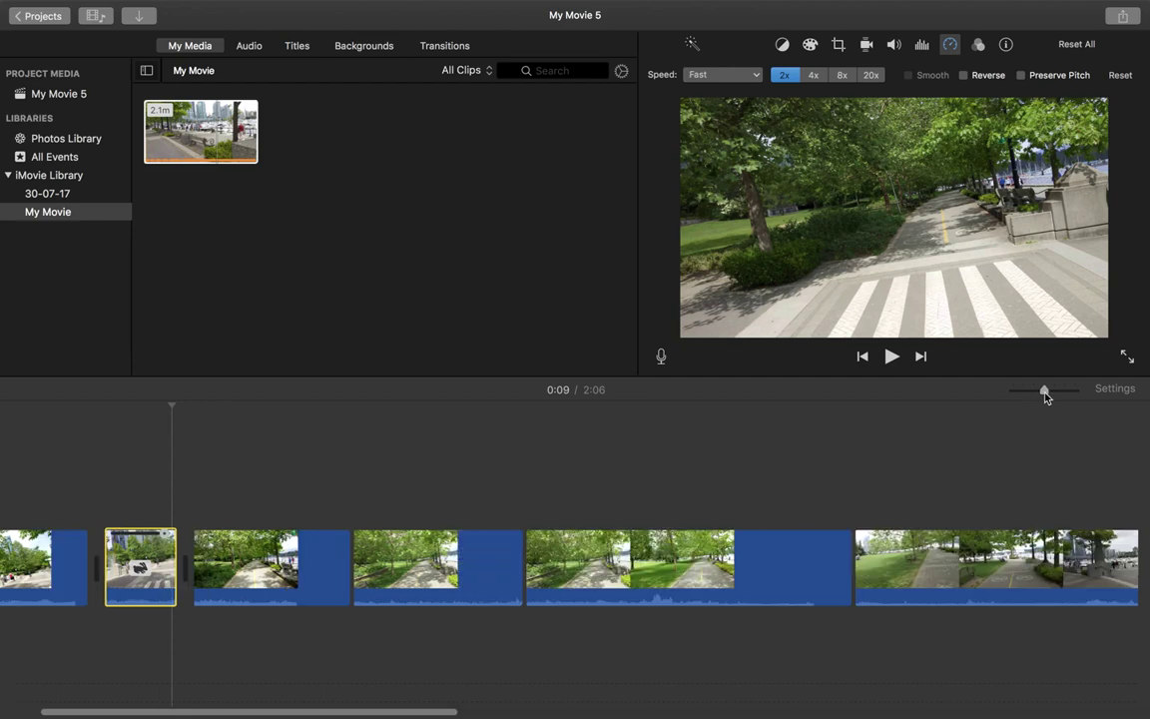
scroll(489, 468, left, 3)
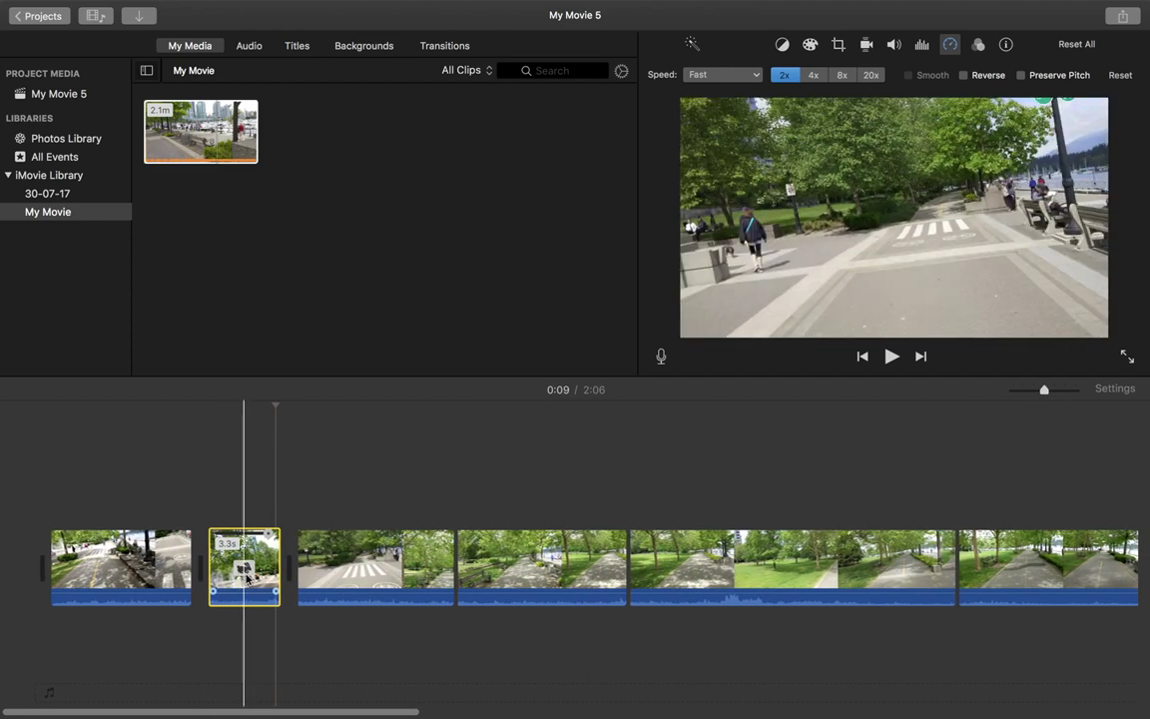
click(196, 526)
key(space)
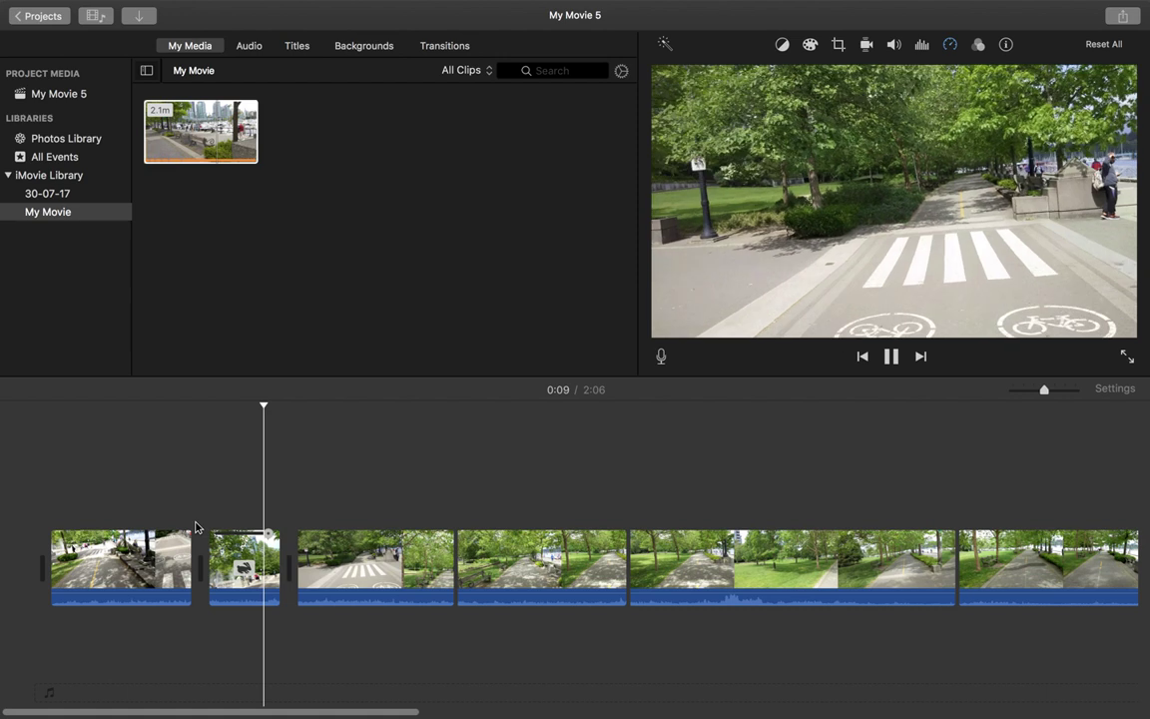
key(space)
click(239, 559)
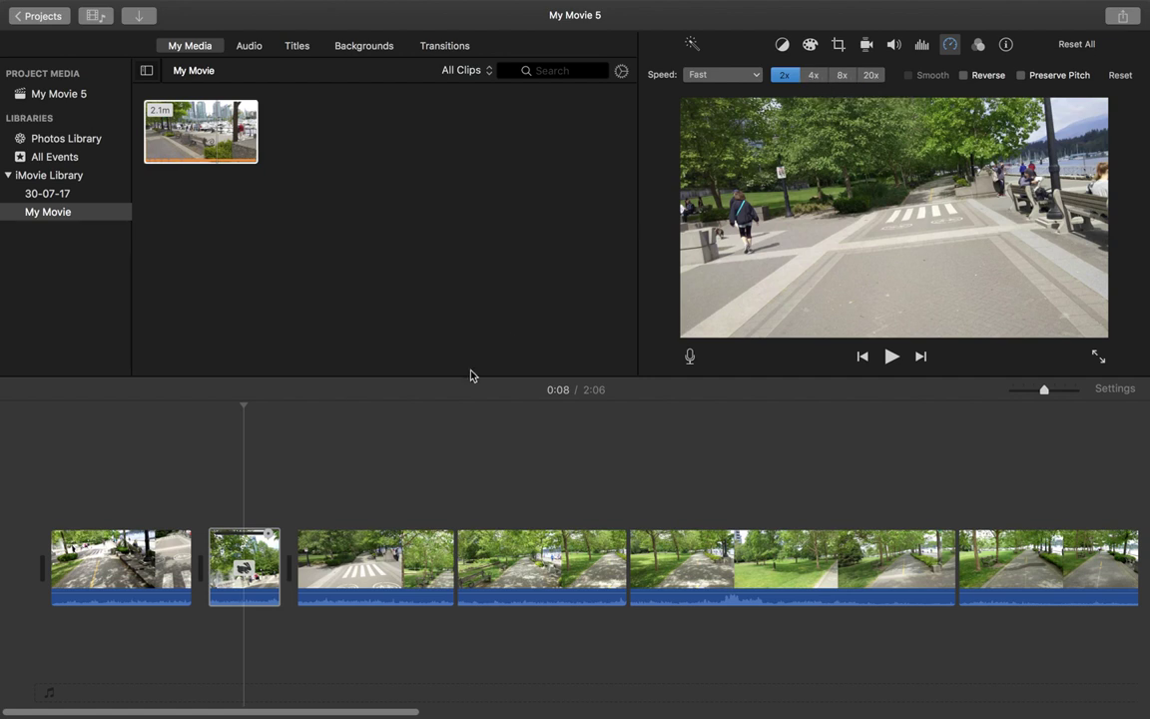
click(252, 469)
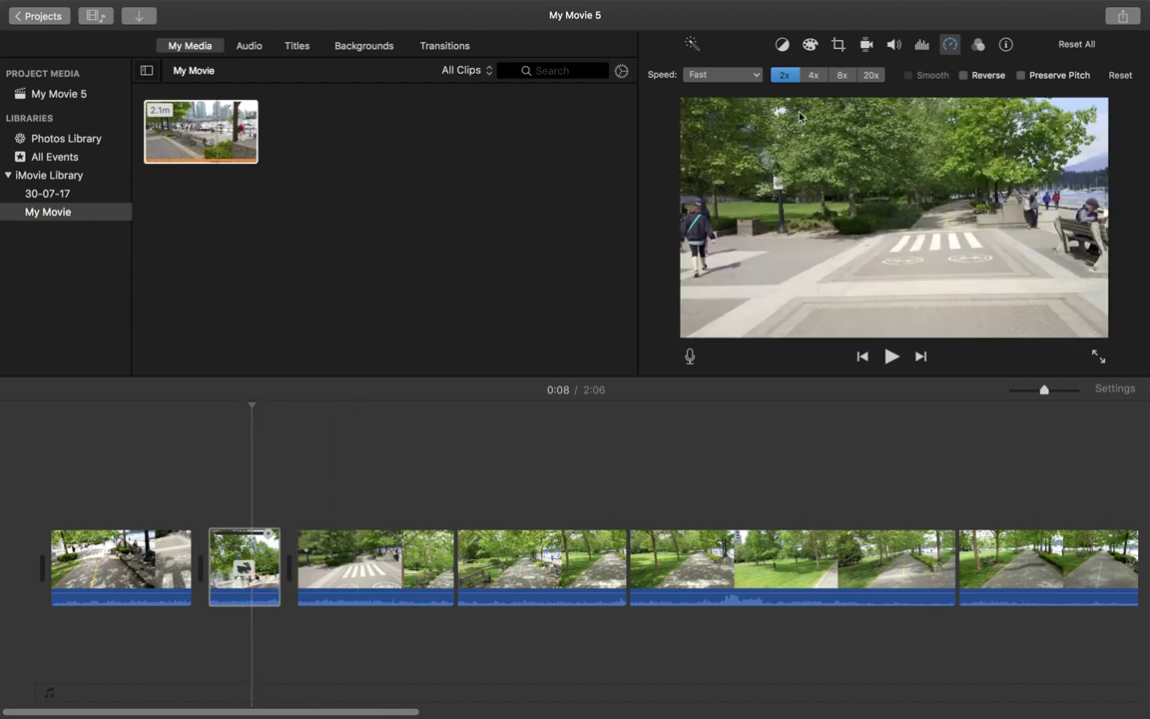
Raise the second piece to 8x speed and play it back
click(843, 75)
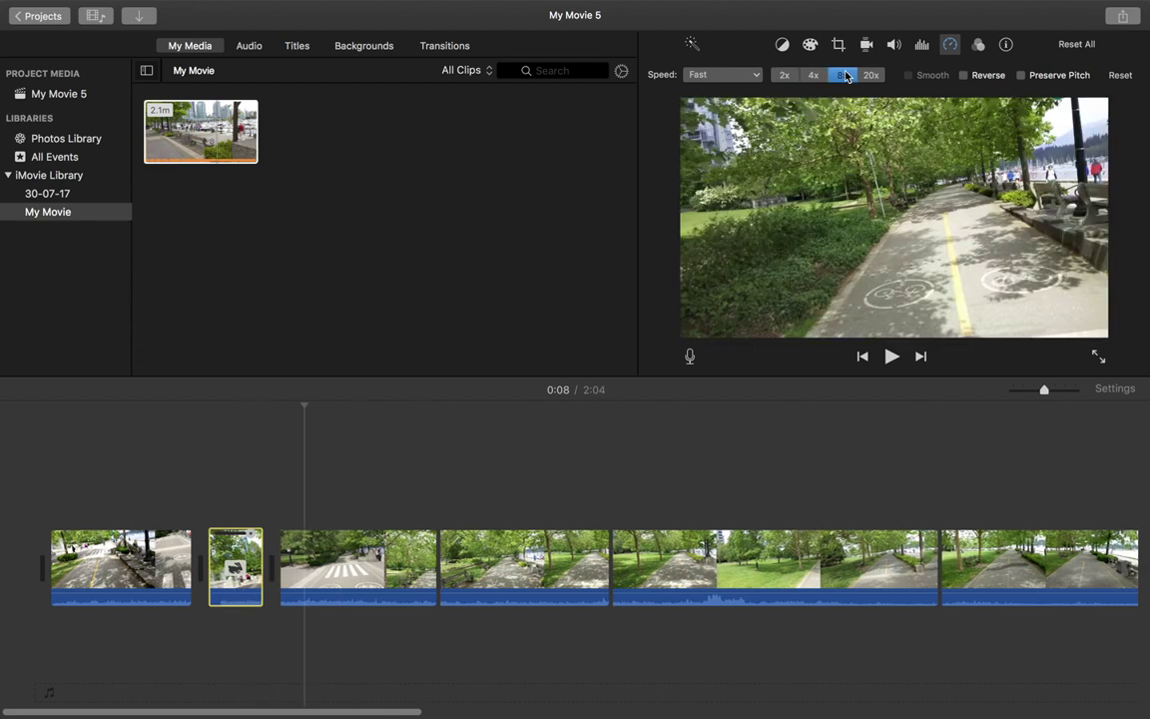
click(203, 499)
key(space)
key(space)
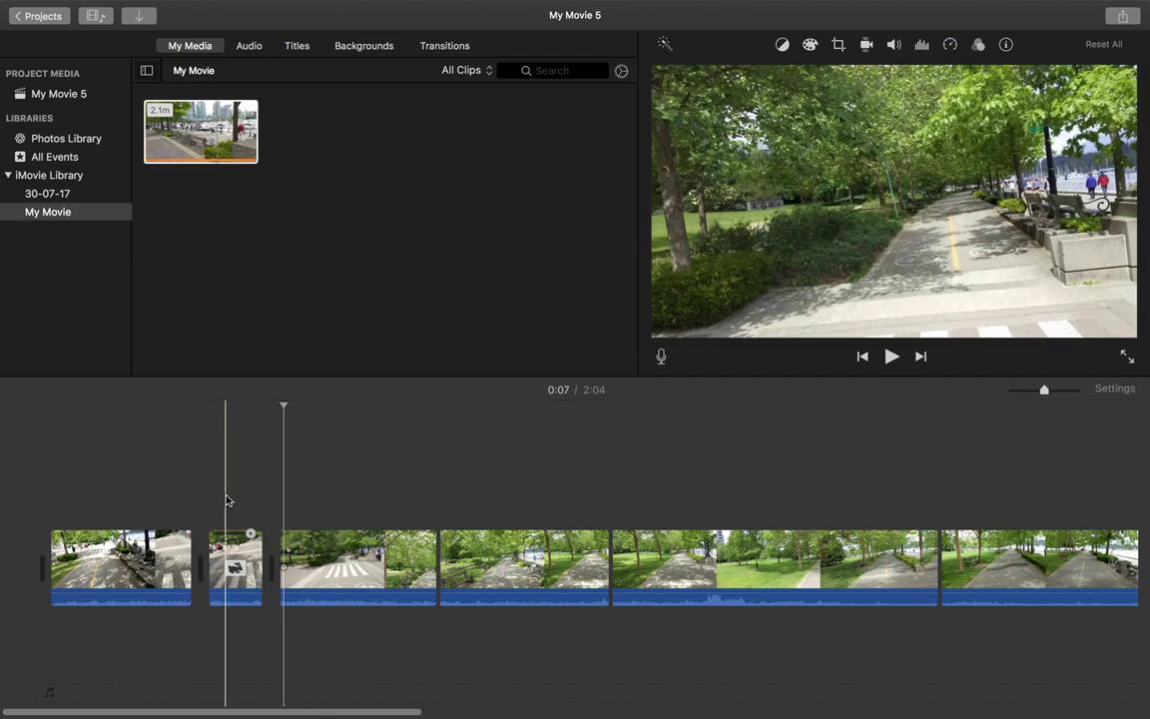
click(203, 507)
key(space)
key(space)
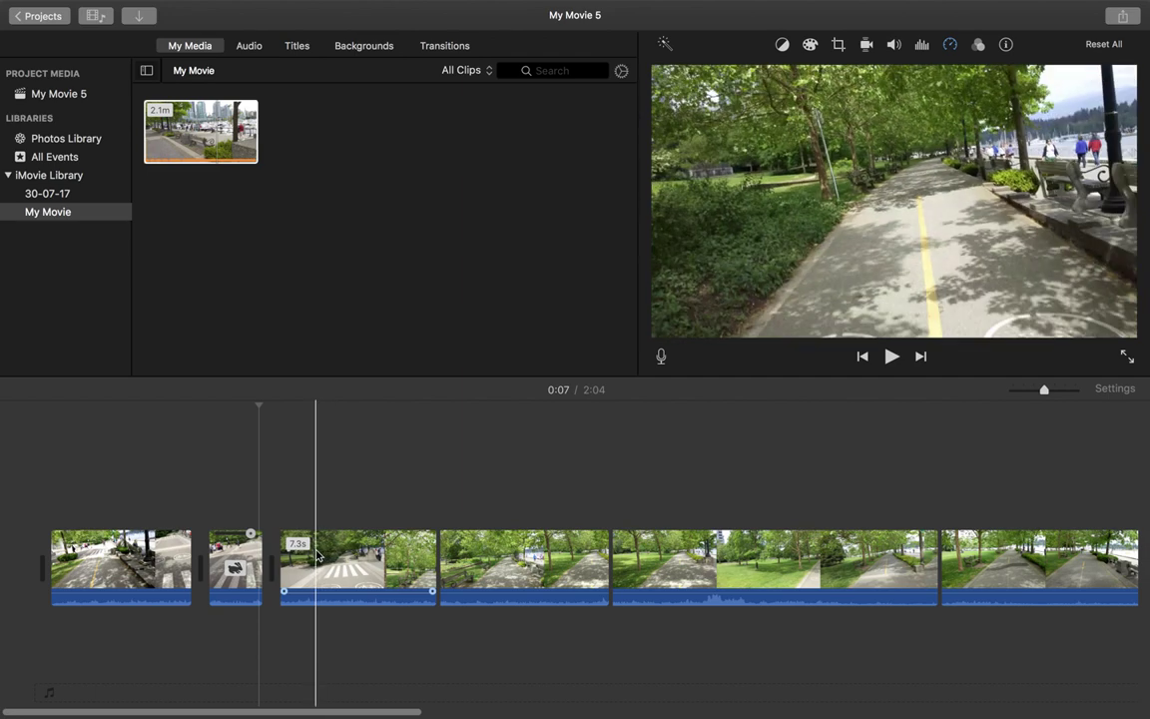
Split the third piece at 0:09, separating a 2.2-second section at its start
click(326, 556)
right_click(327, 556)
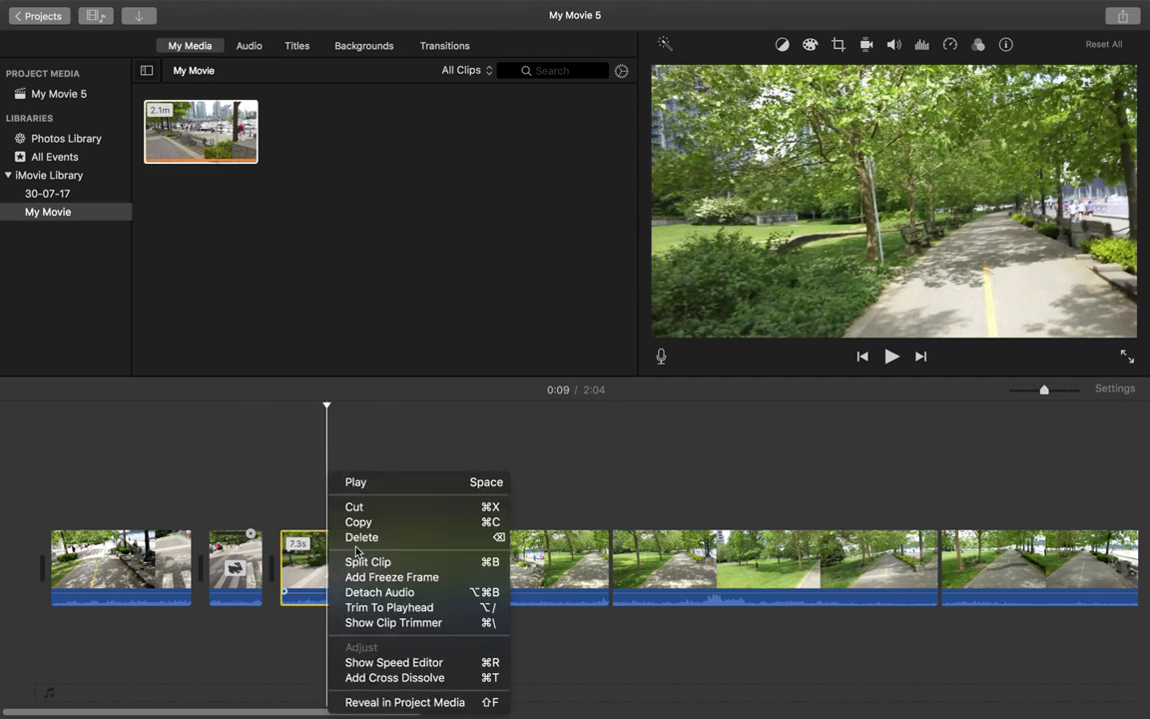
click(375, 566)
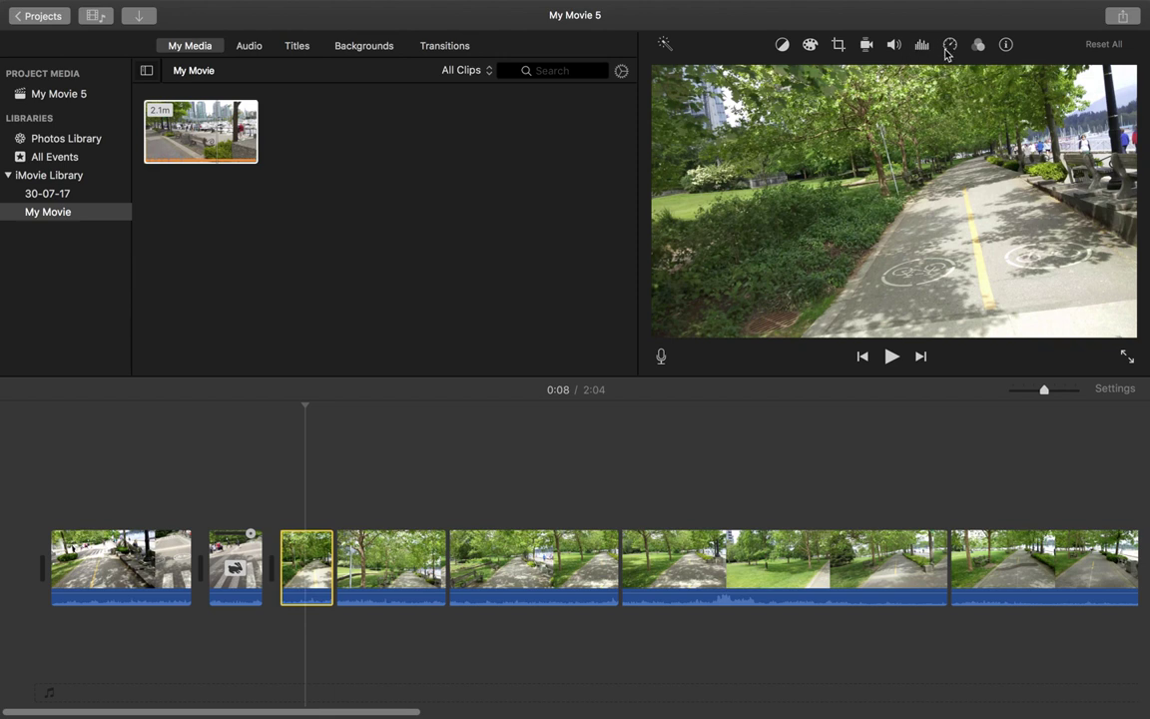
Set the short split-off piece to the Slow preset at 10% speed
click(950, 45)
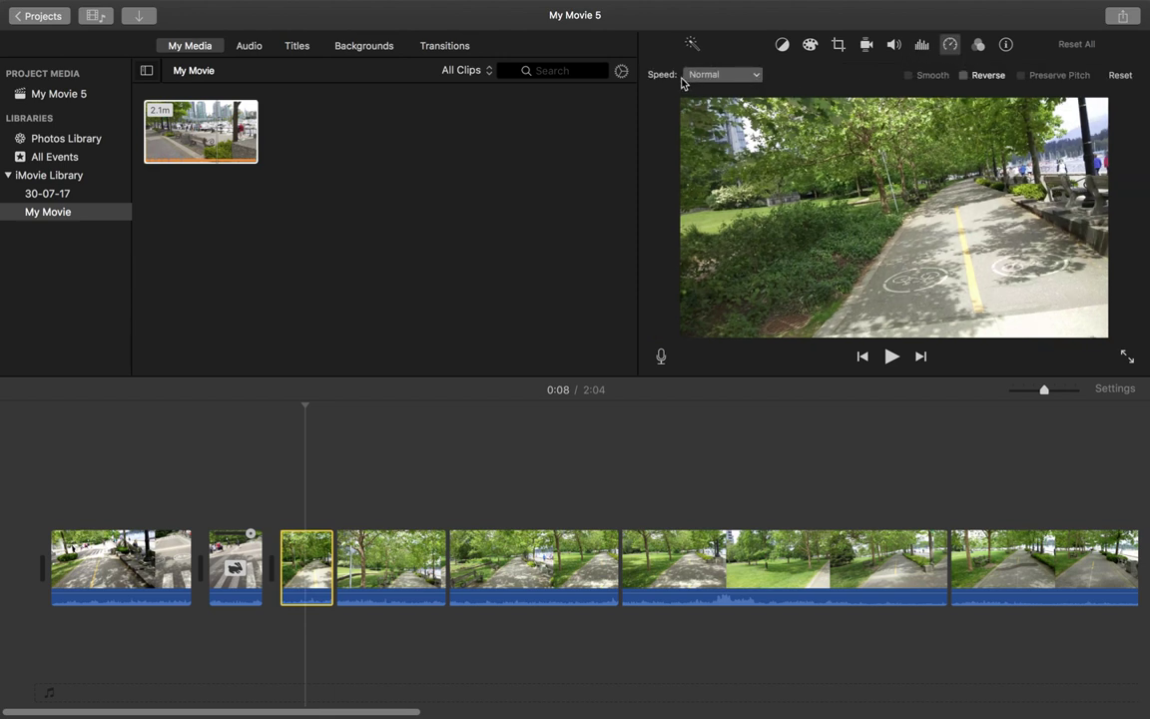
click(744, 76)
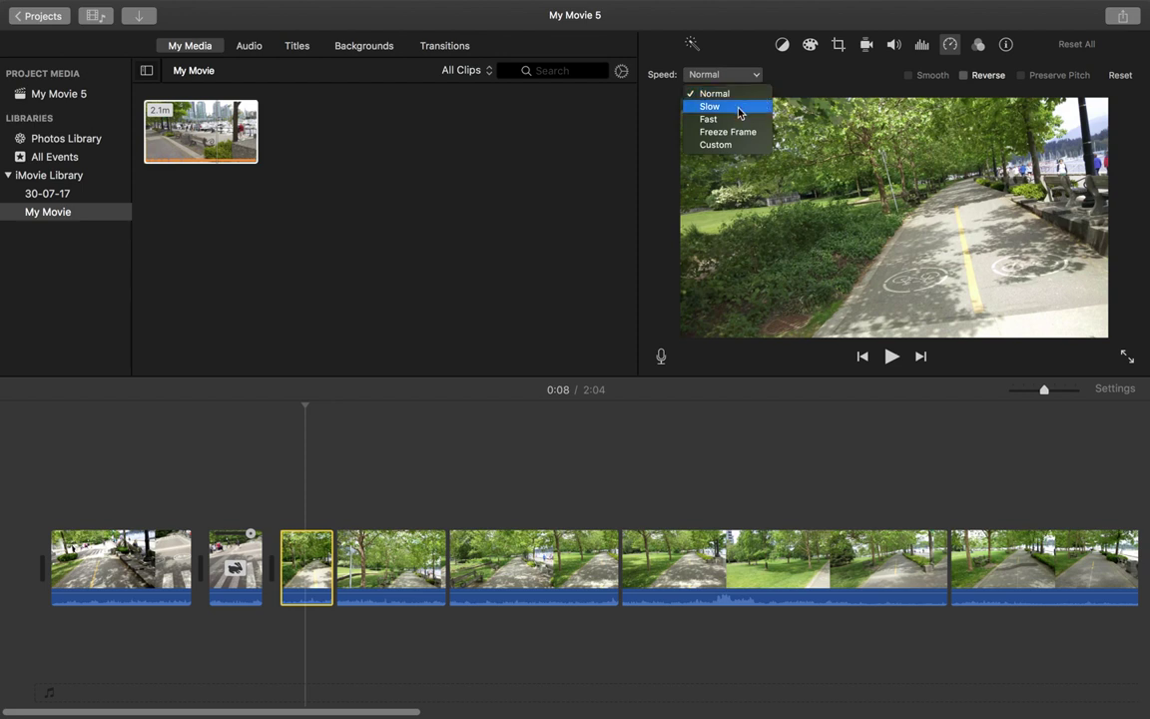
click(739, 107)
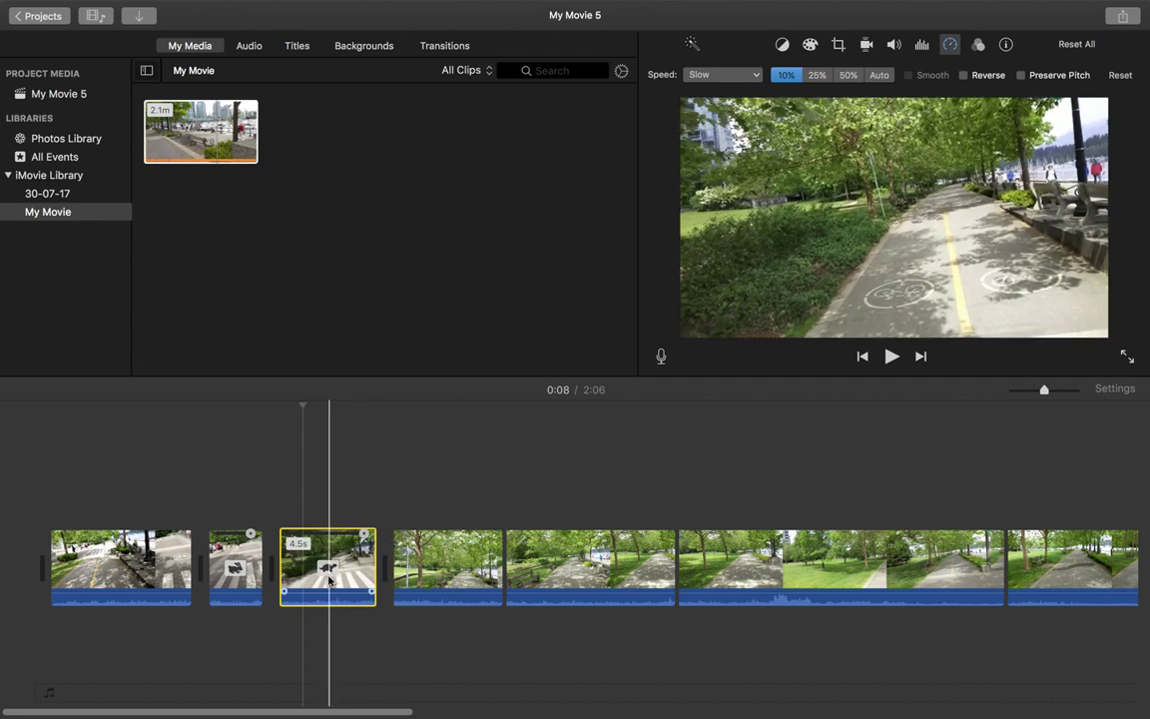
click(281, 499)
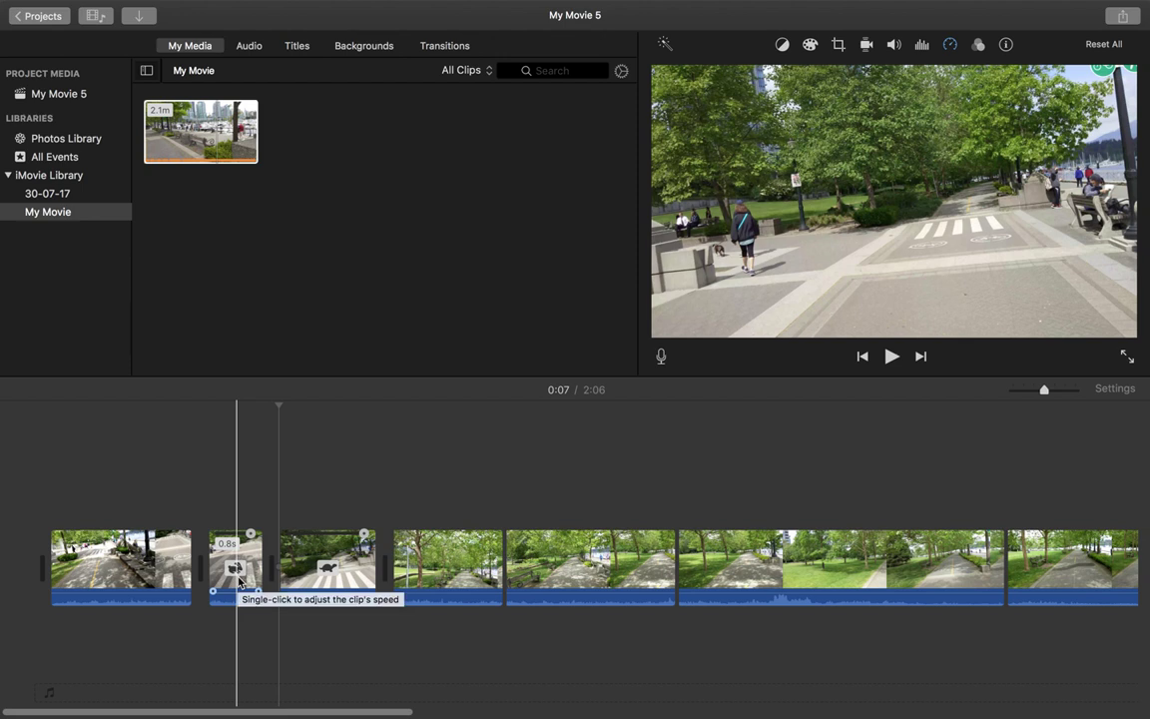
Play back the 10% slow-motion piece, then reselect it to show its speed settings
click(278, 508)
key(space)
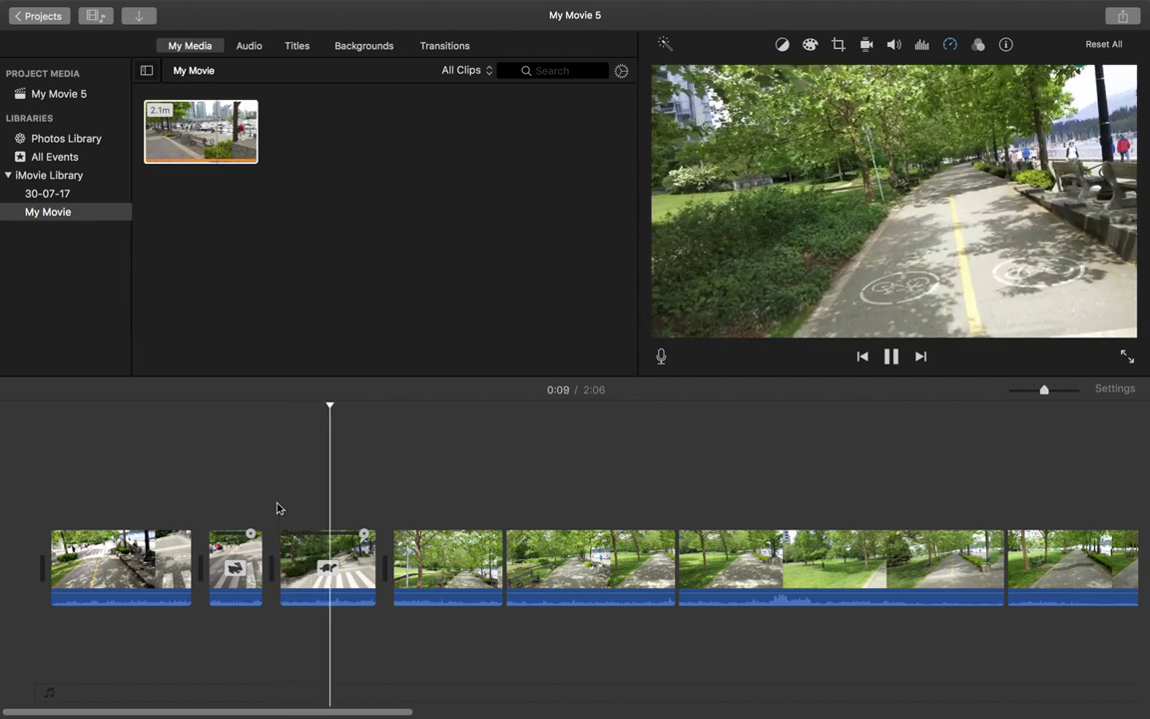
key(space)
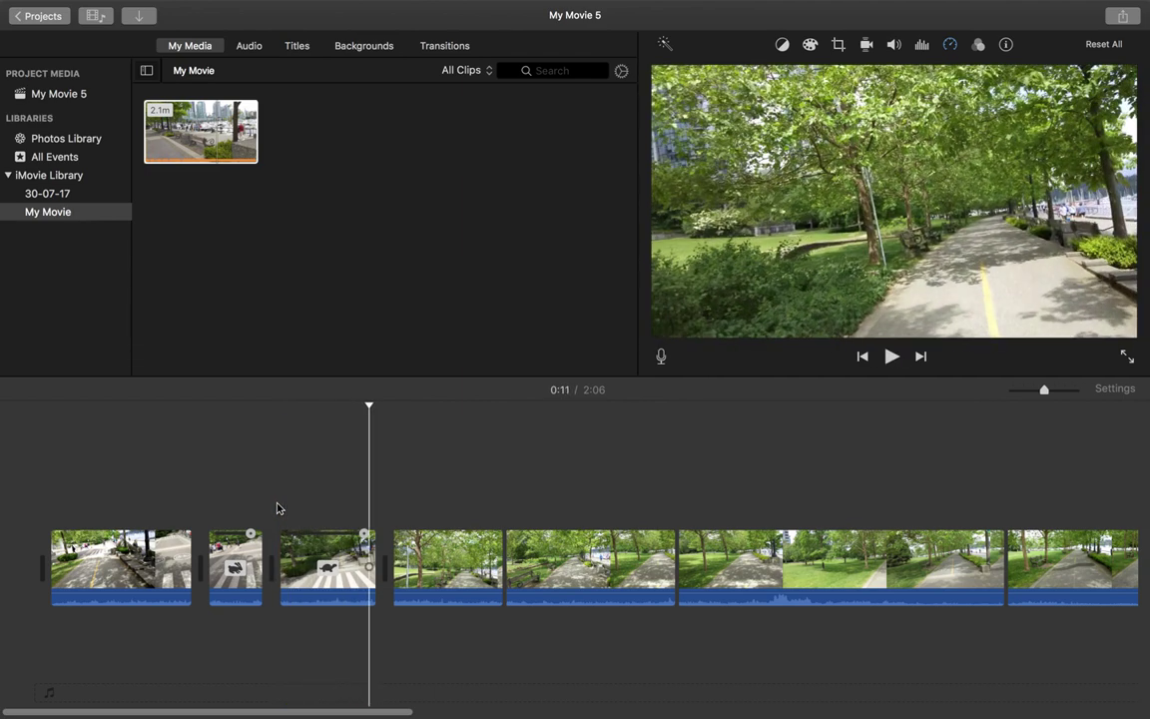
click(345, 557)
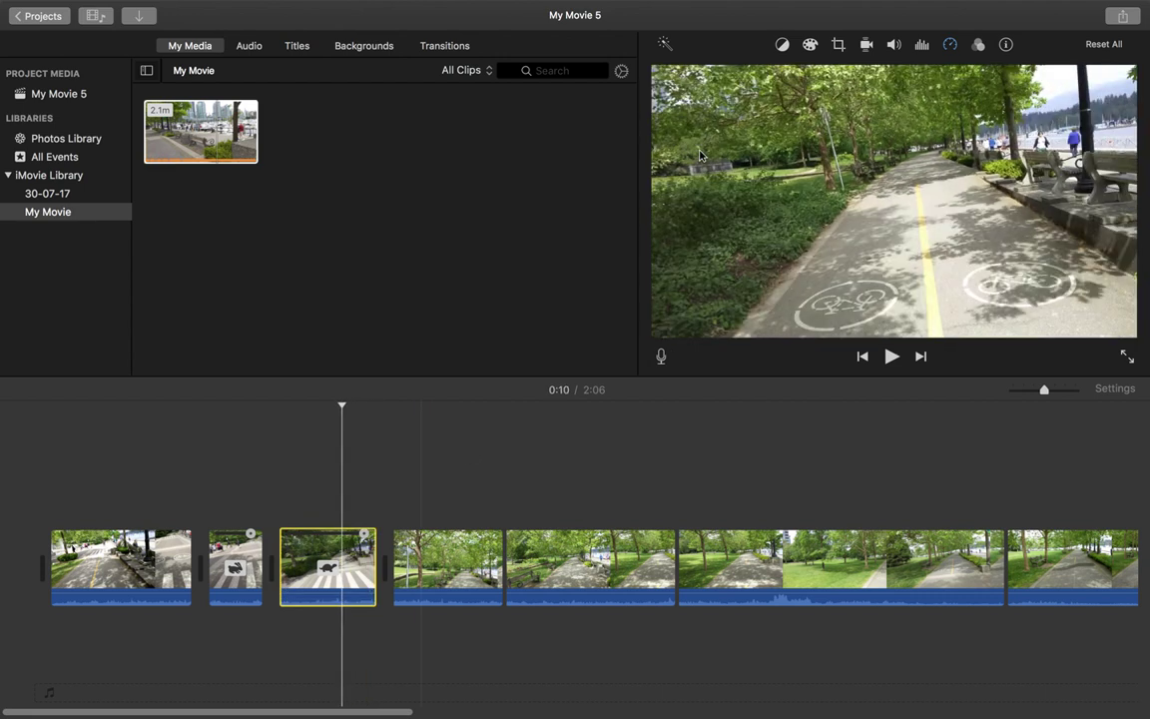
click(951, 45)
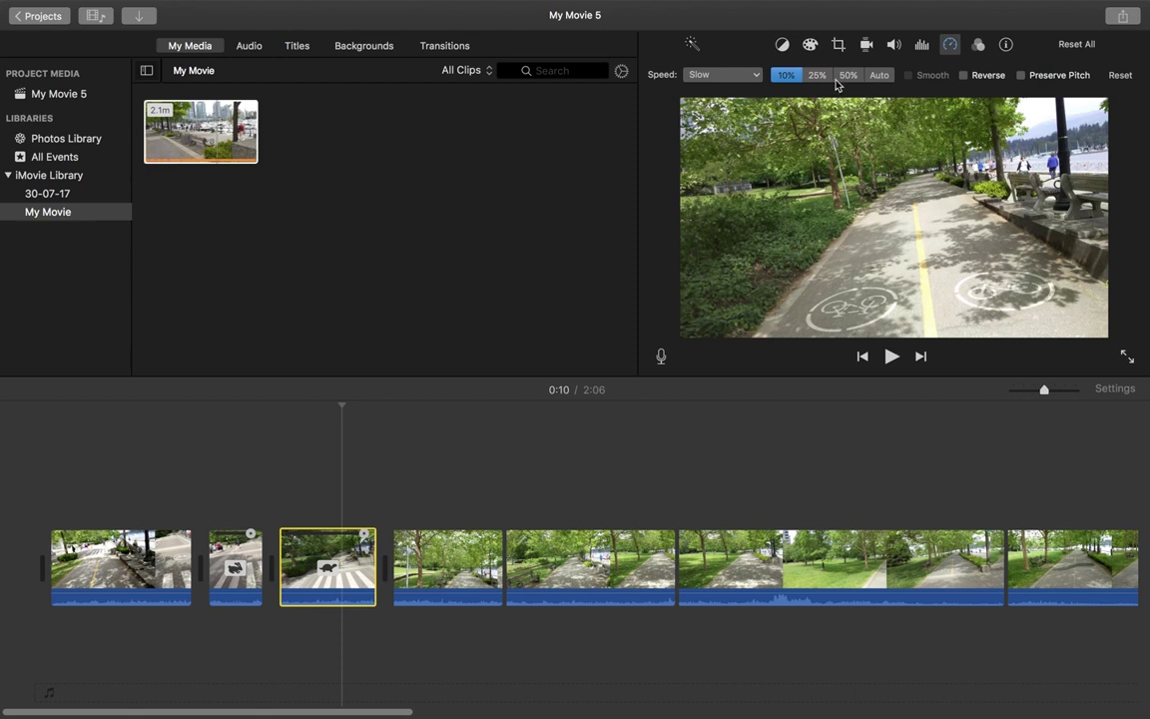
Change the third clip's speed to 50% and preview the slowed section twice
click(846, 78)
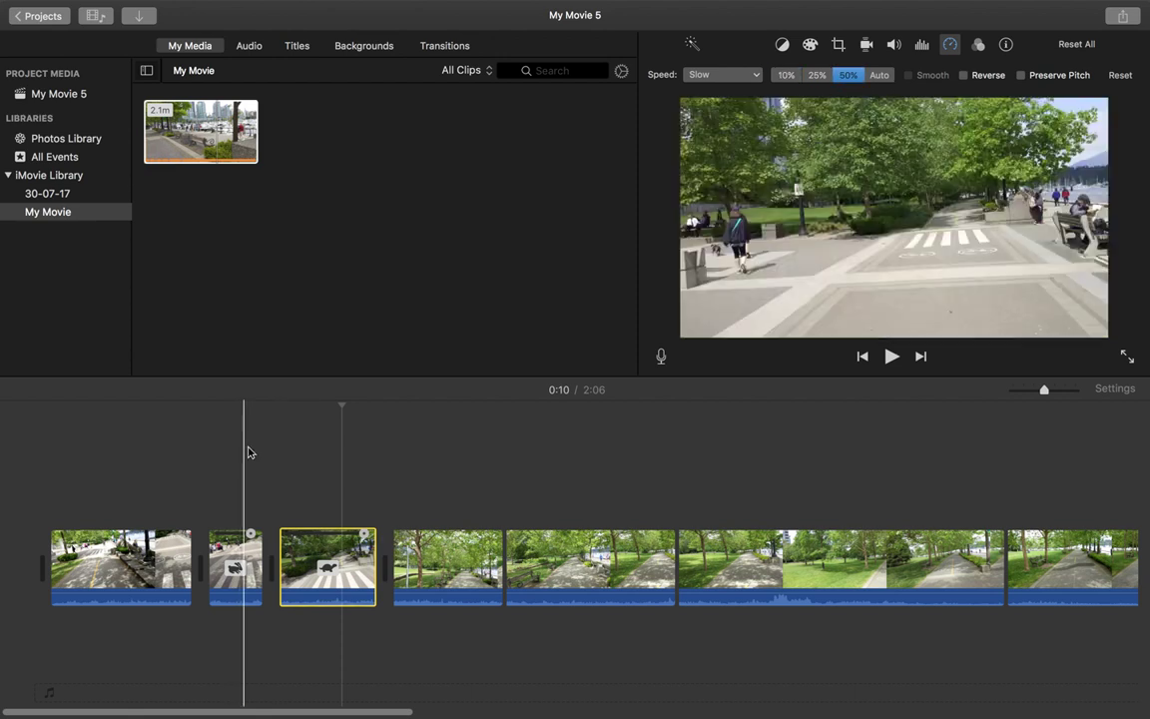
click(284, 440)
key(space)
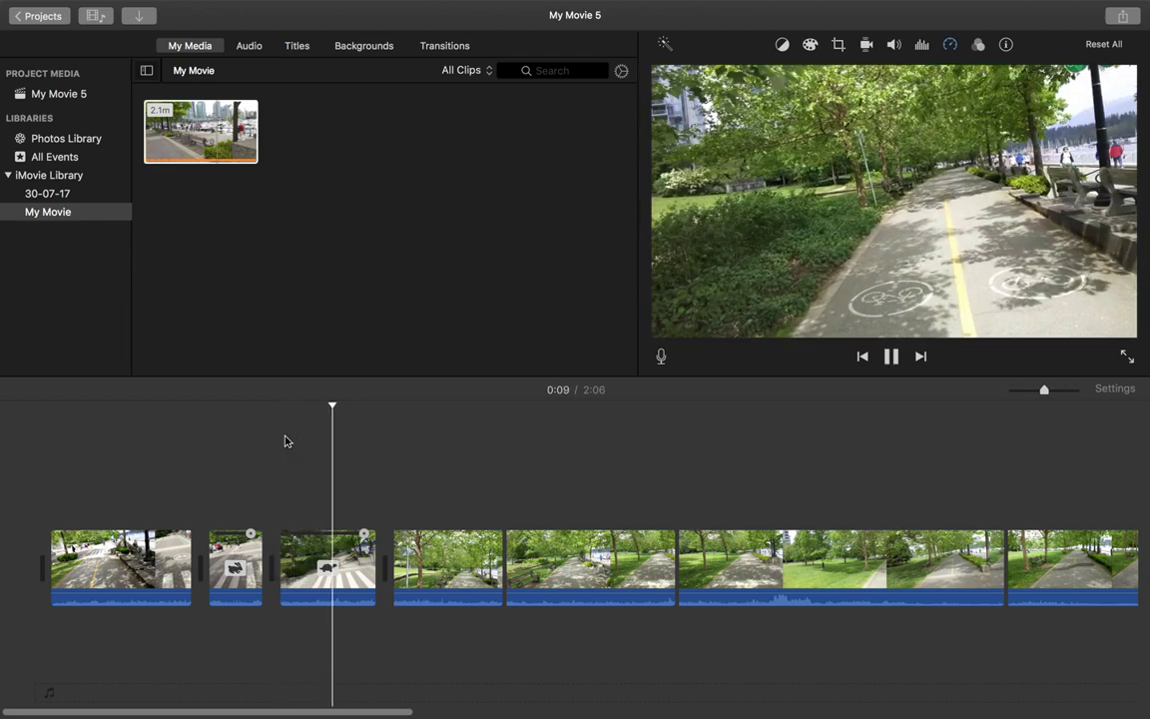
key(space)
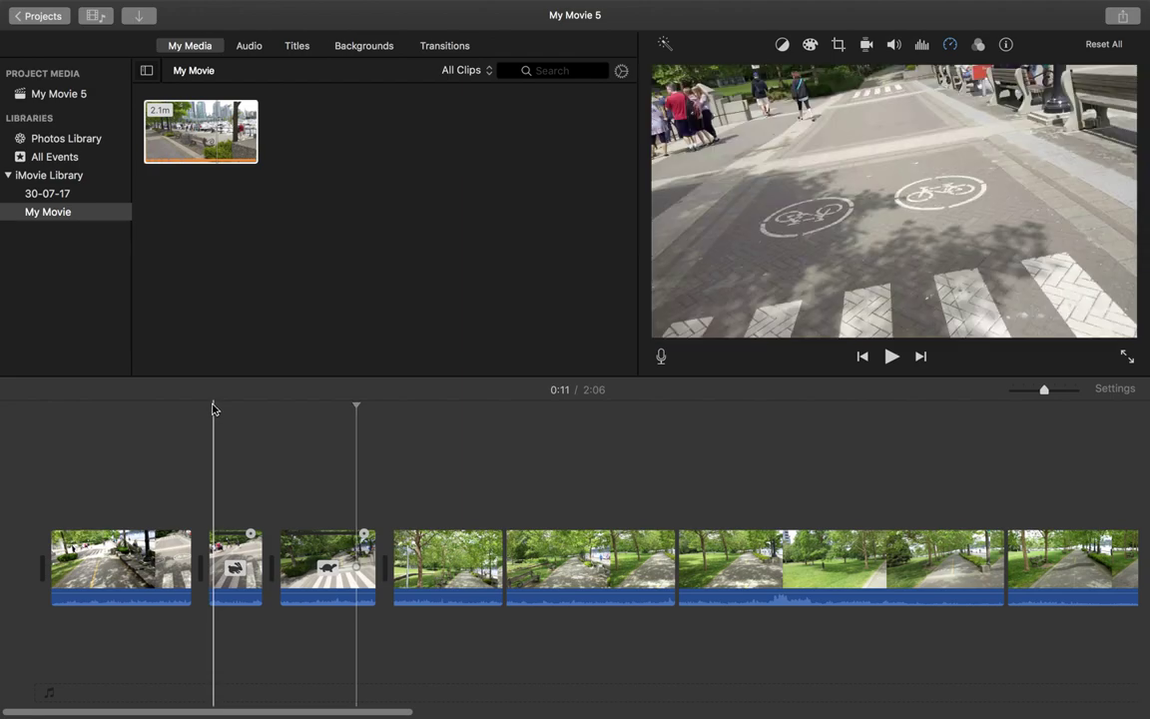
click(209, 407)
key(space)
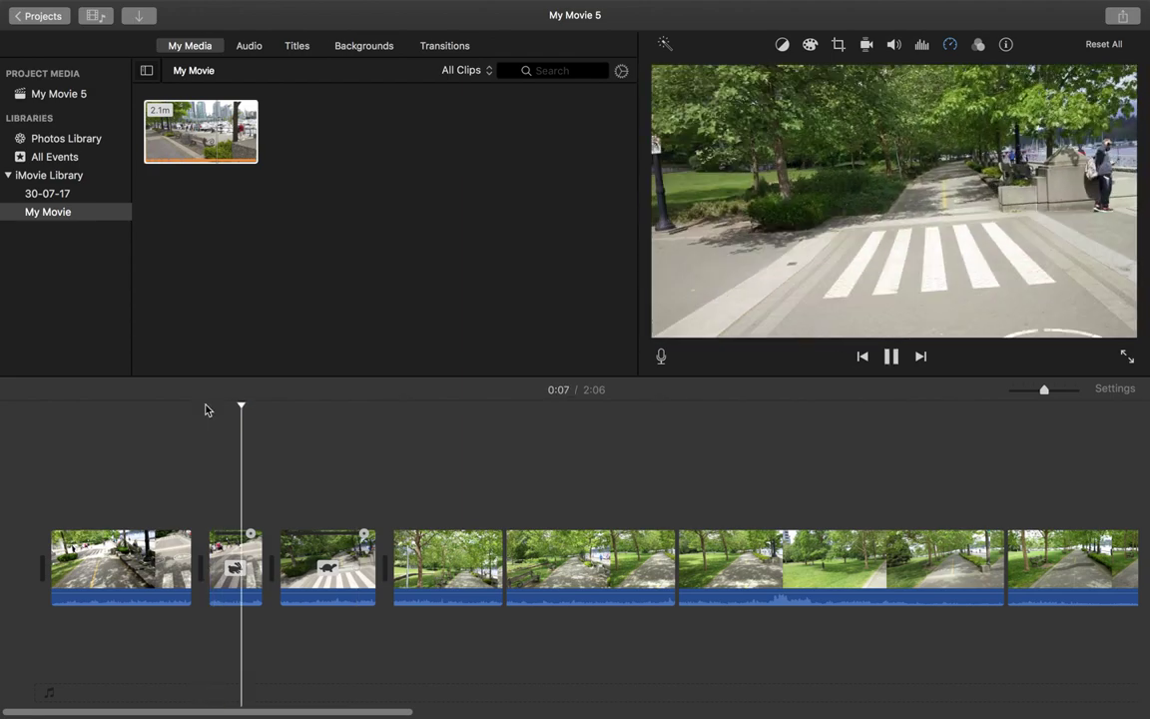
key(space)
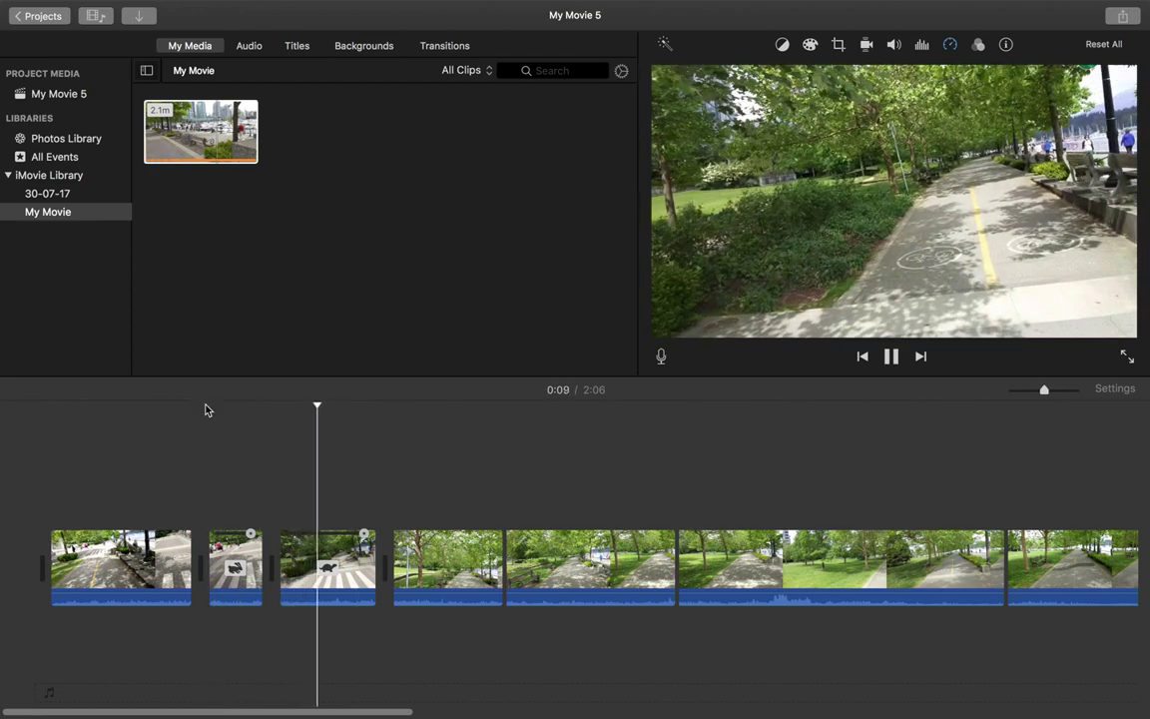
click(343, 554)
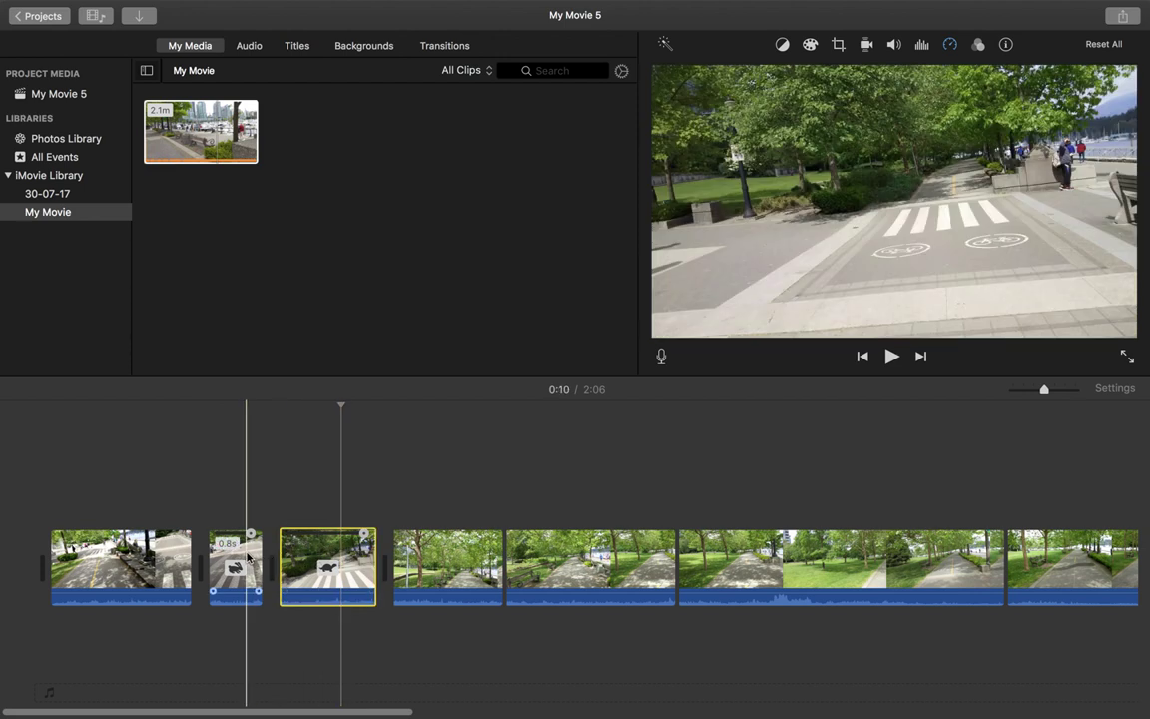
Show the speed settings and preview the 50% third clip
click(949, 46)
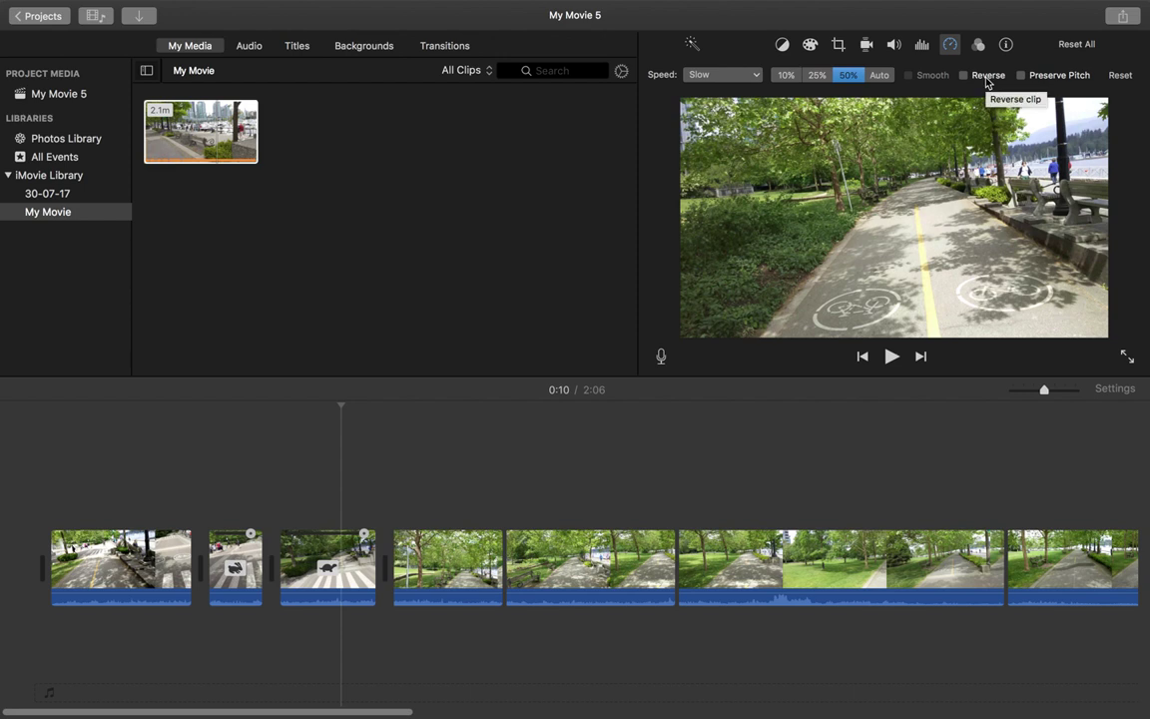
click(280, 440)
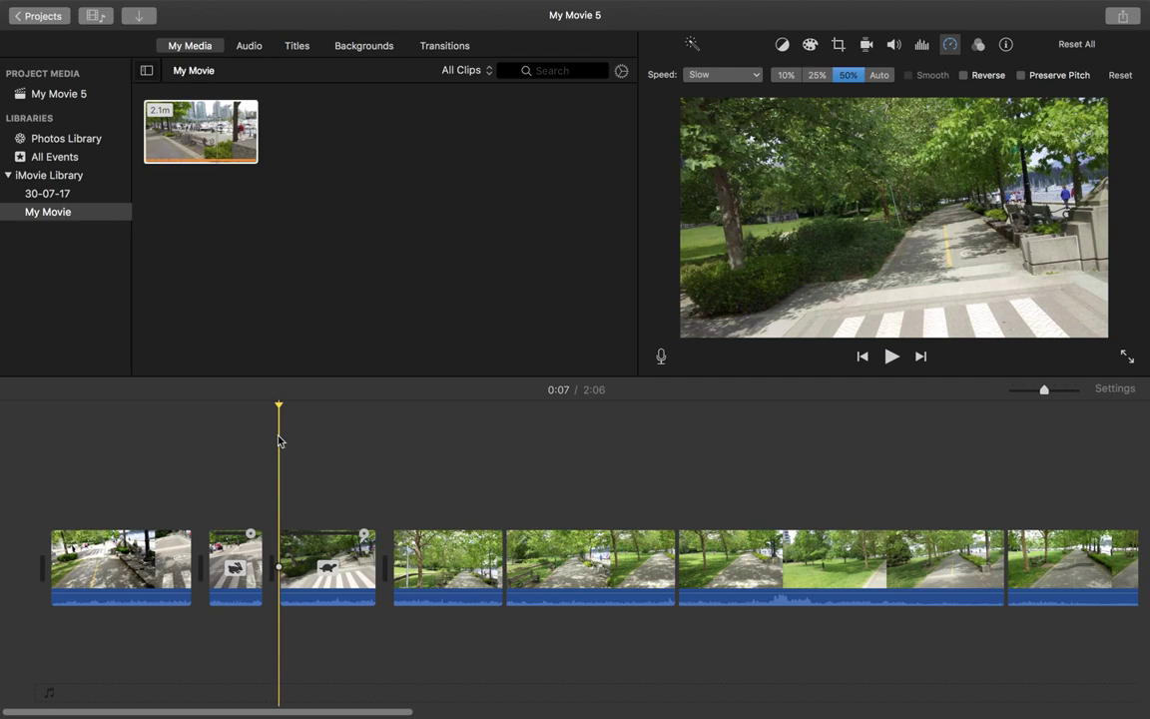
key(space)
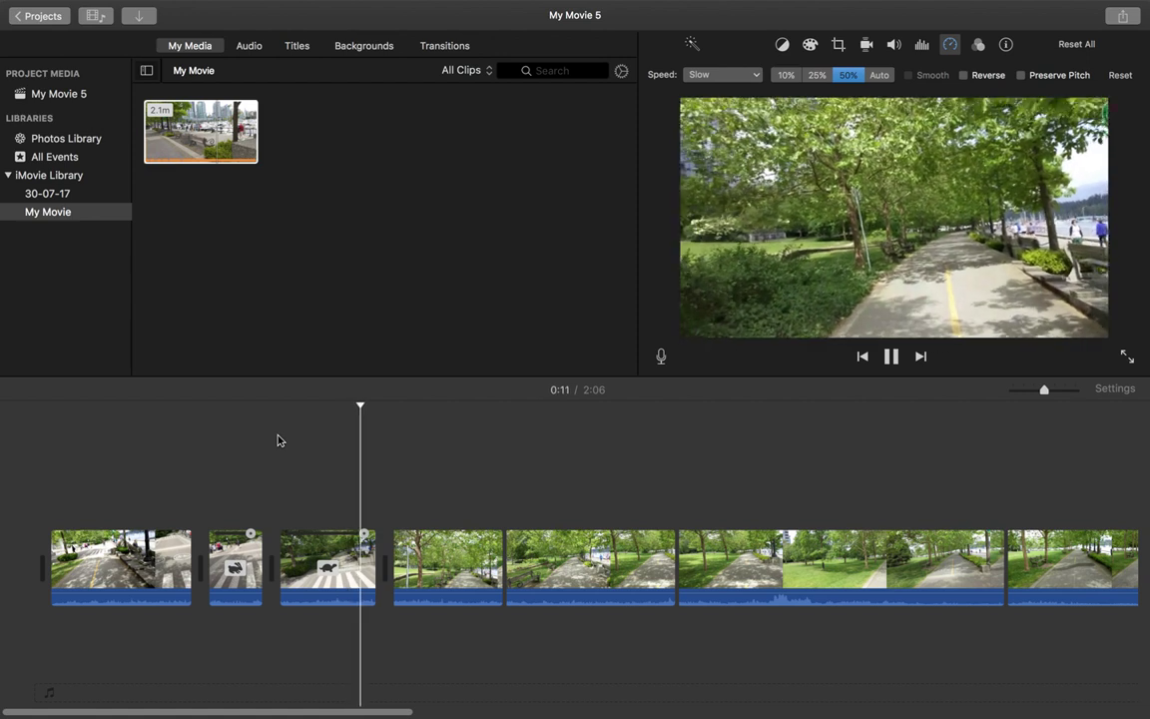
key(space)
Turn on Reverse for the third clip and preview it playing backwards
click(298, 559)
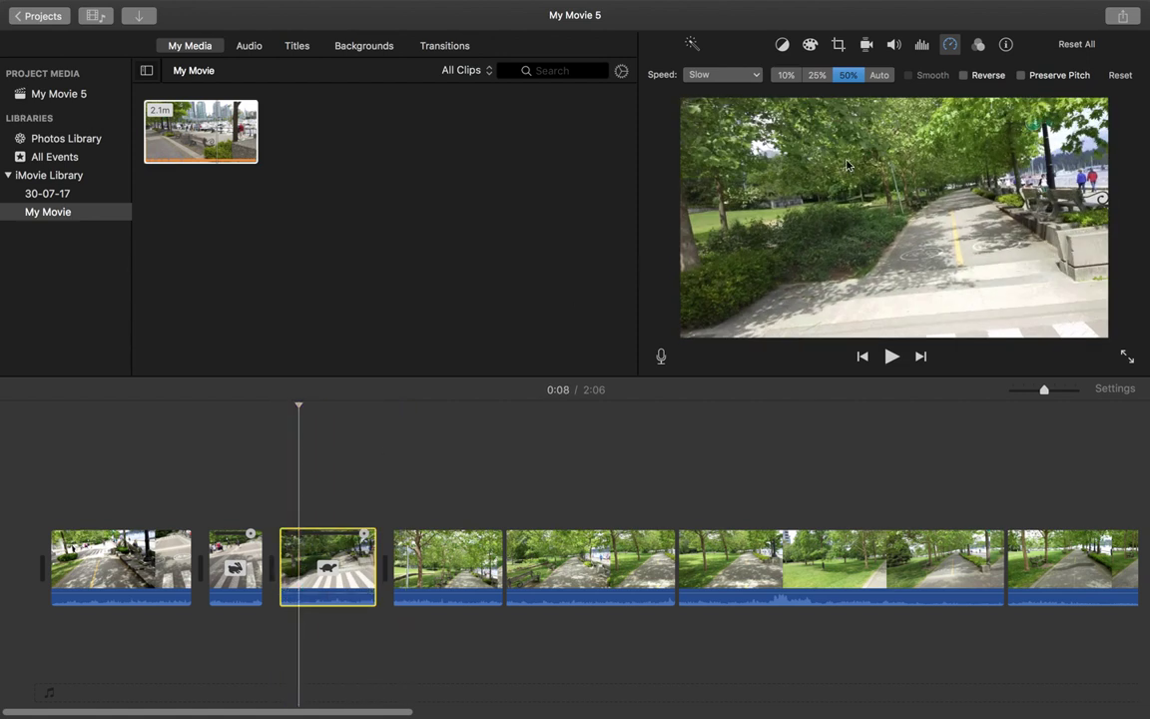
click(965, 75)
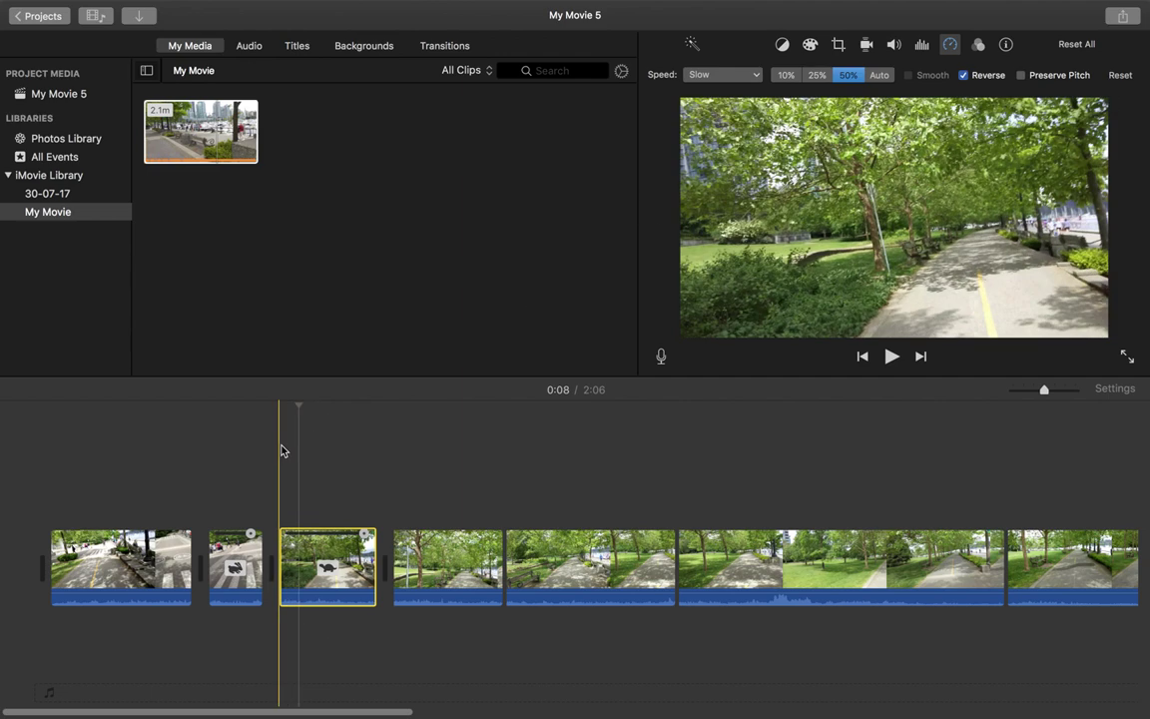
click(282, 450)
key(space)
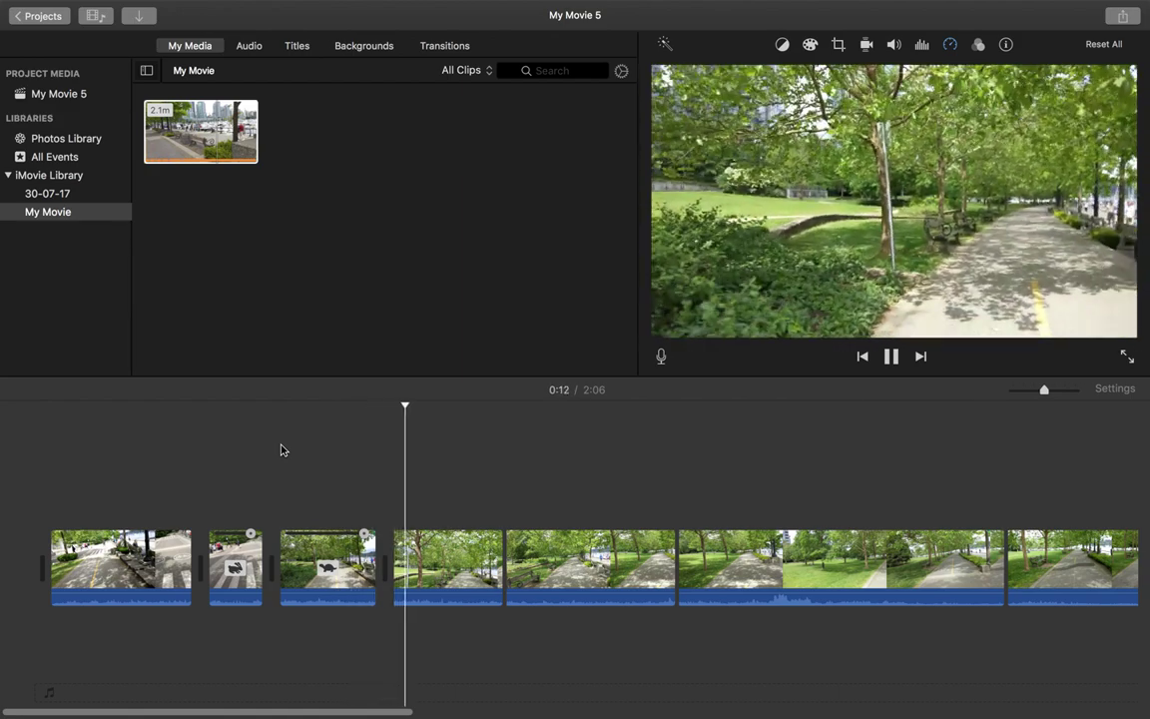
key(space)
click(307, 445)
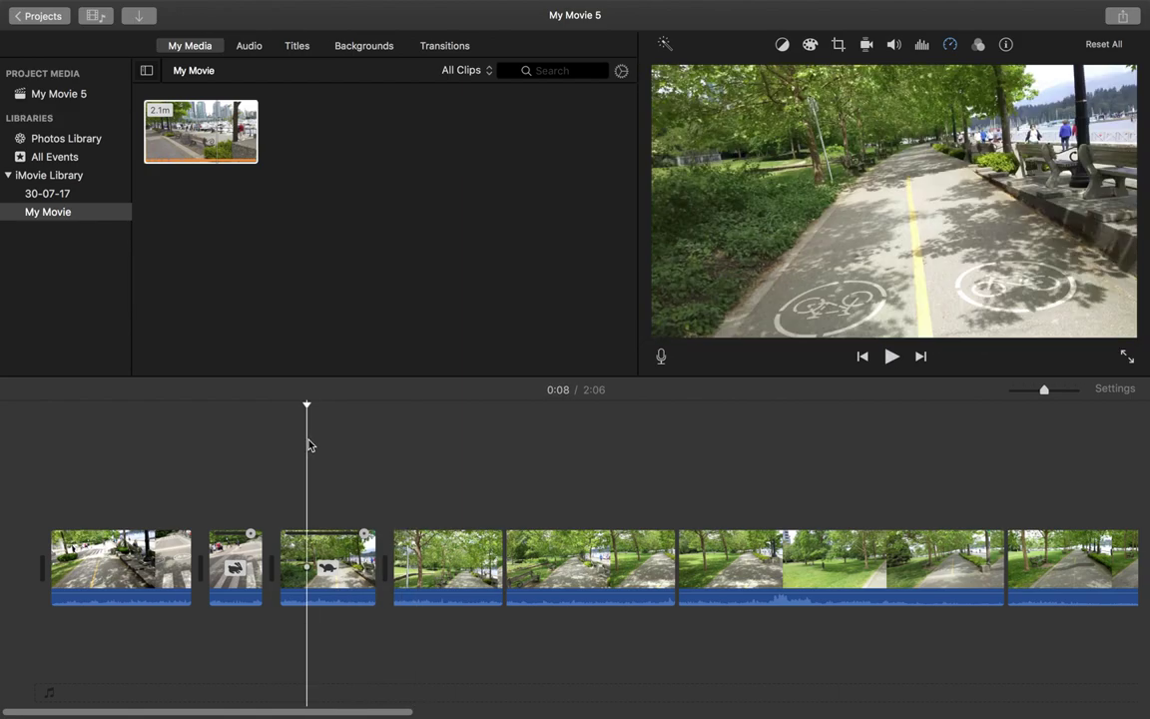
Set the playhead at the freeze frame point in the third clip (0:08) and show the speed presets
click(949, 44)
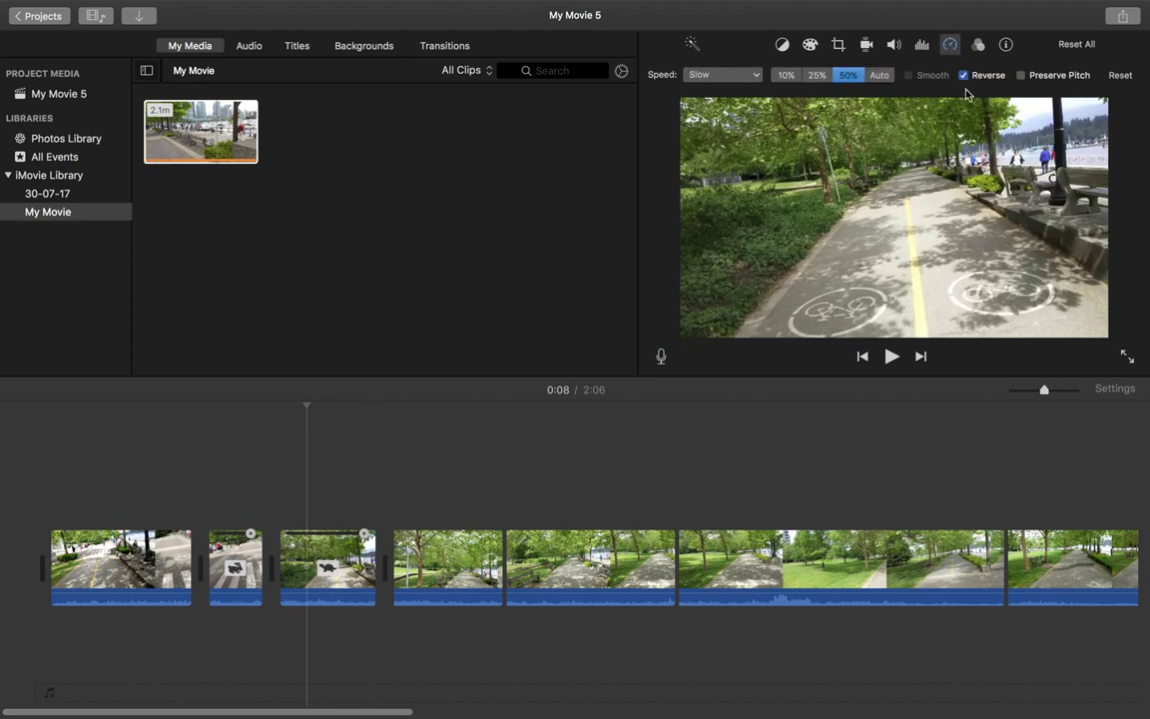
click(733, 79)
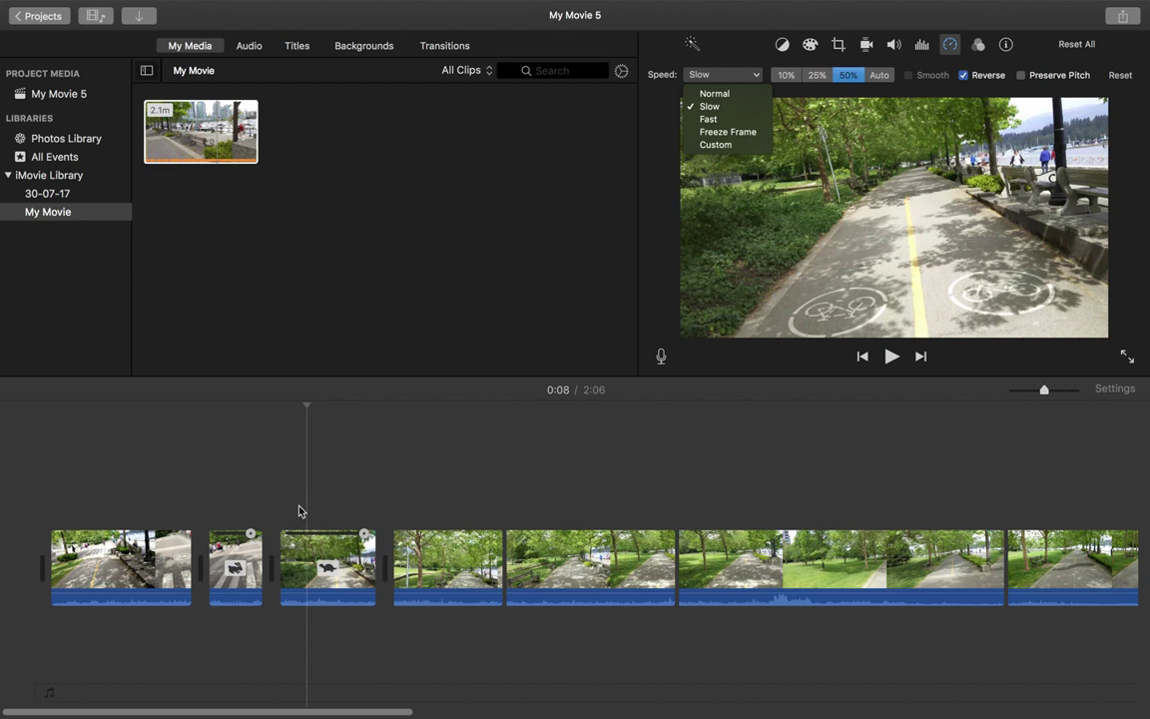
click(327, 496)
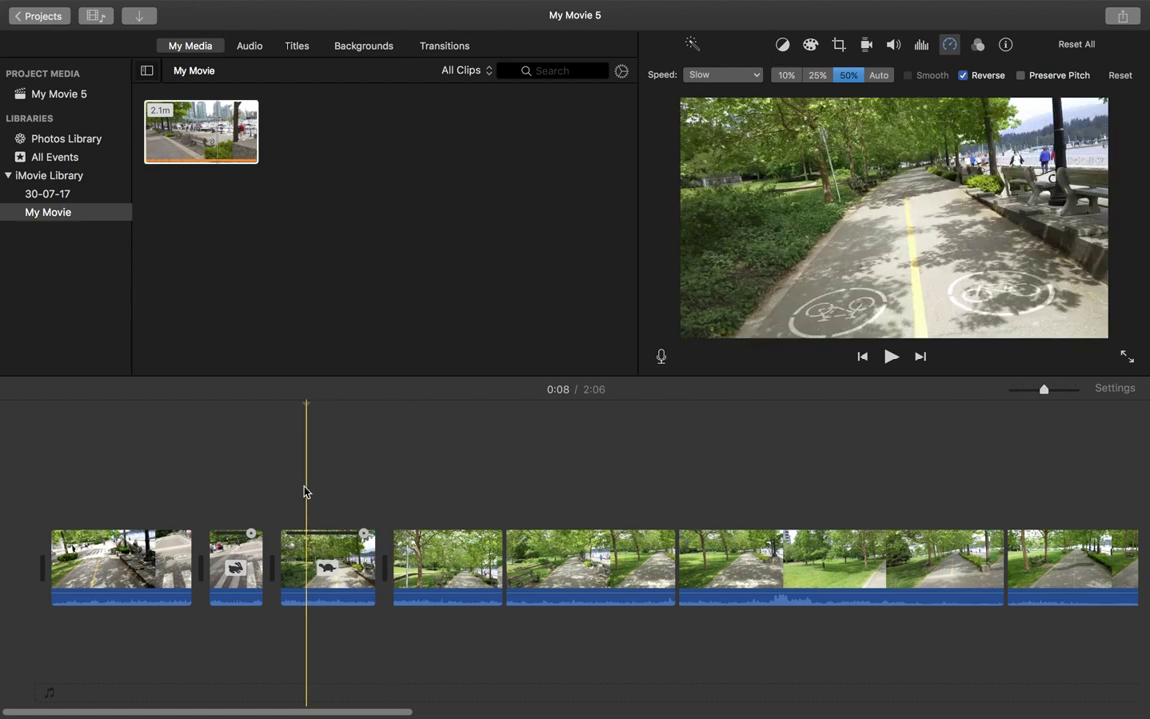
click(307, 491)
click(309, 491)
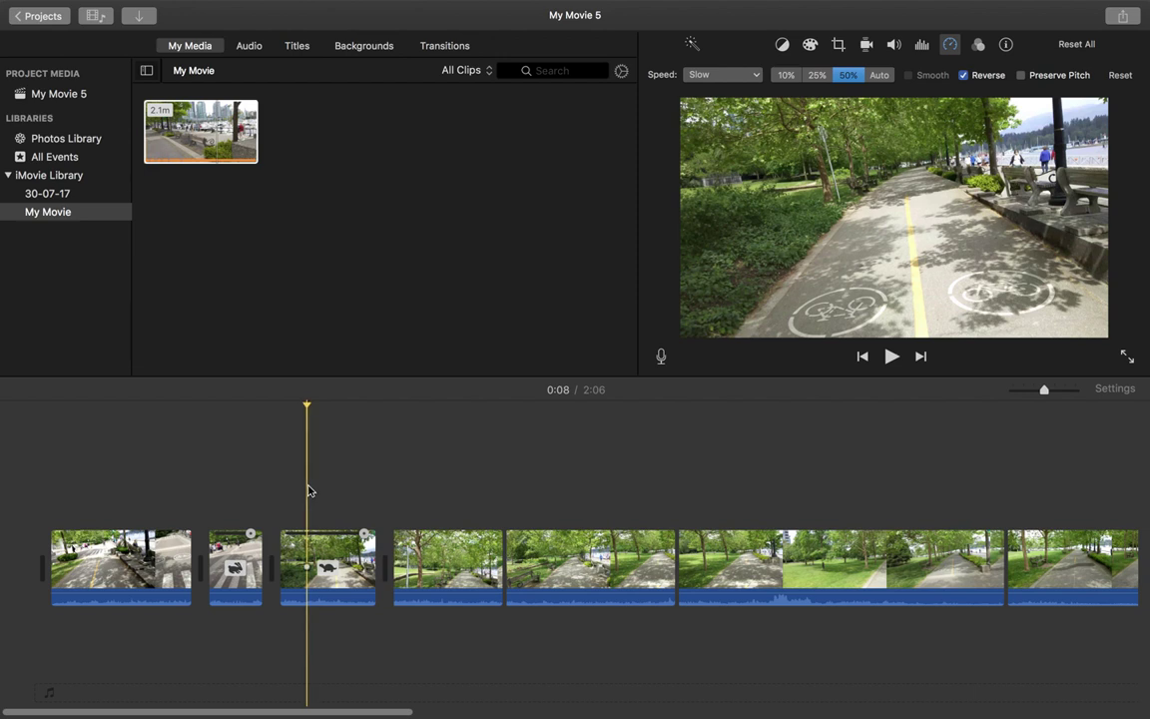
click(728, 76)
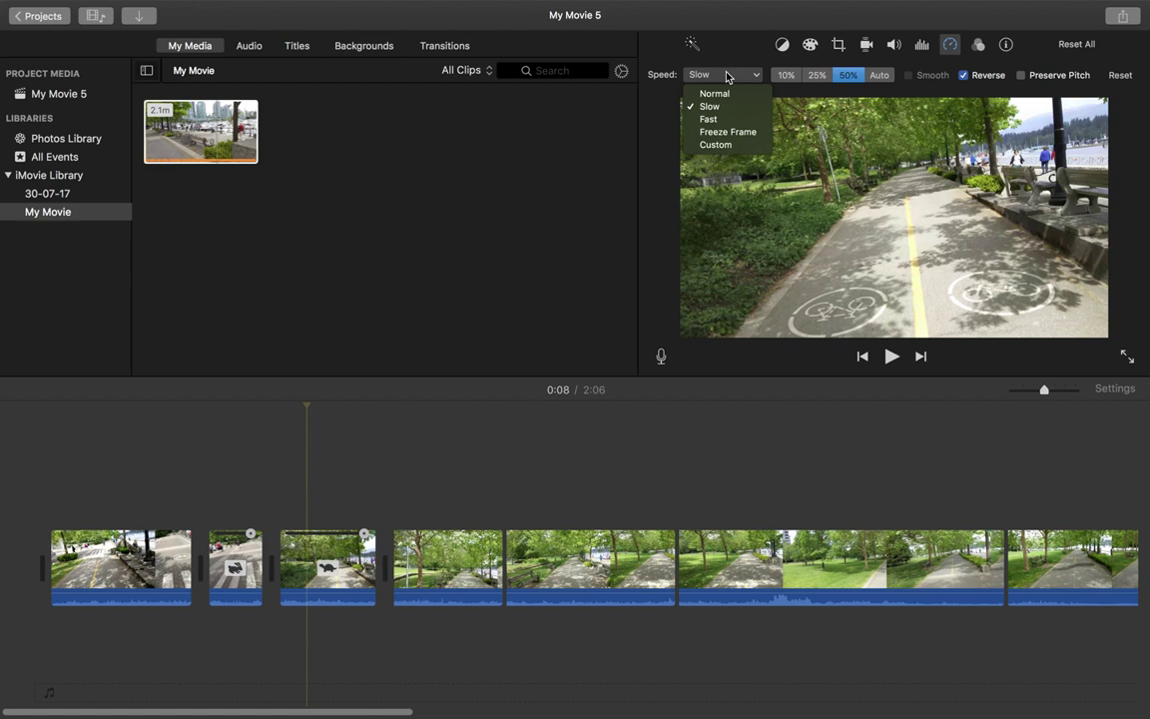
Insert a three-second freeze frame at 0:08 in the third clip and play it back
click(723, 133)
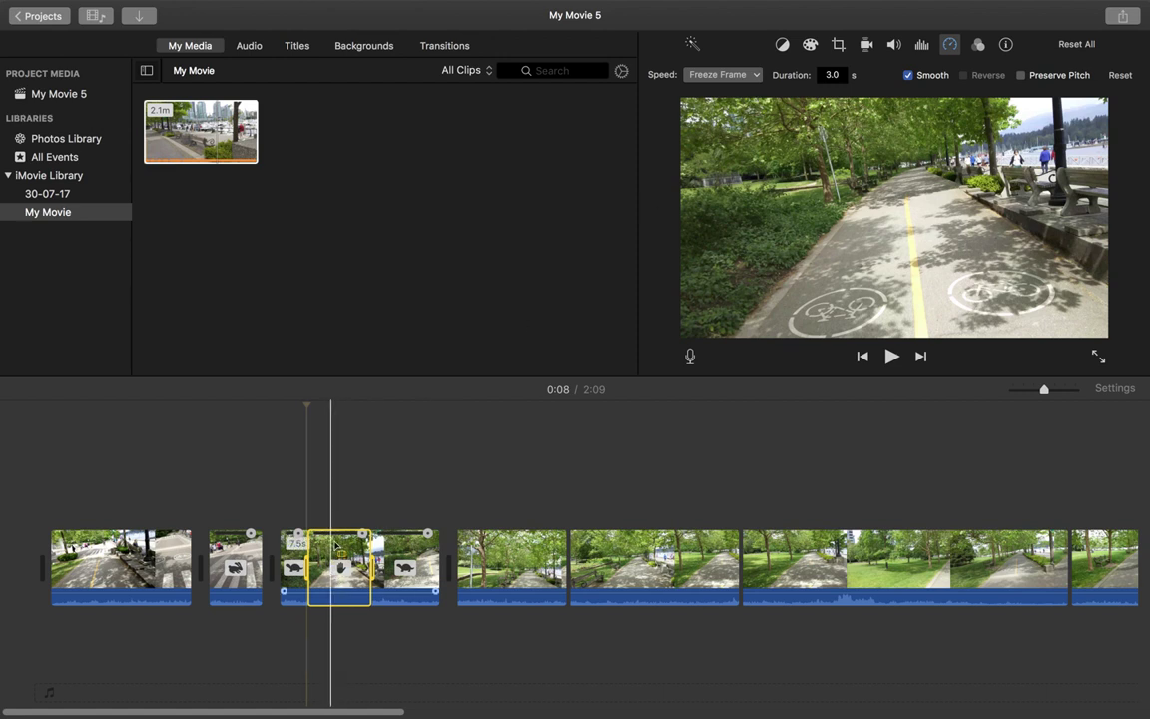
mouse_move(340, 566)
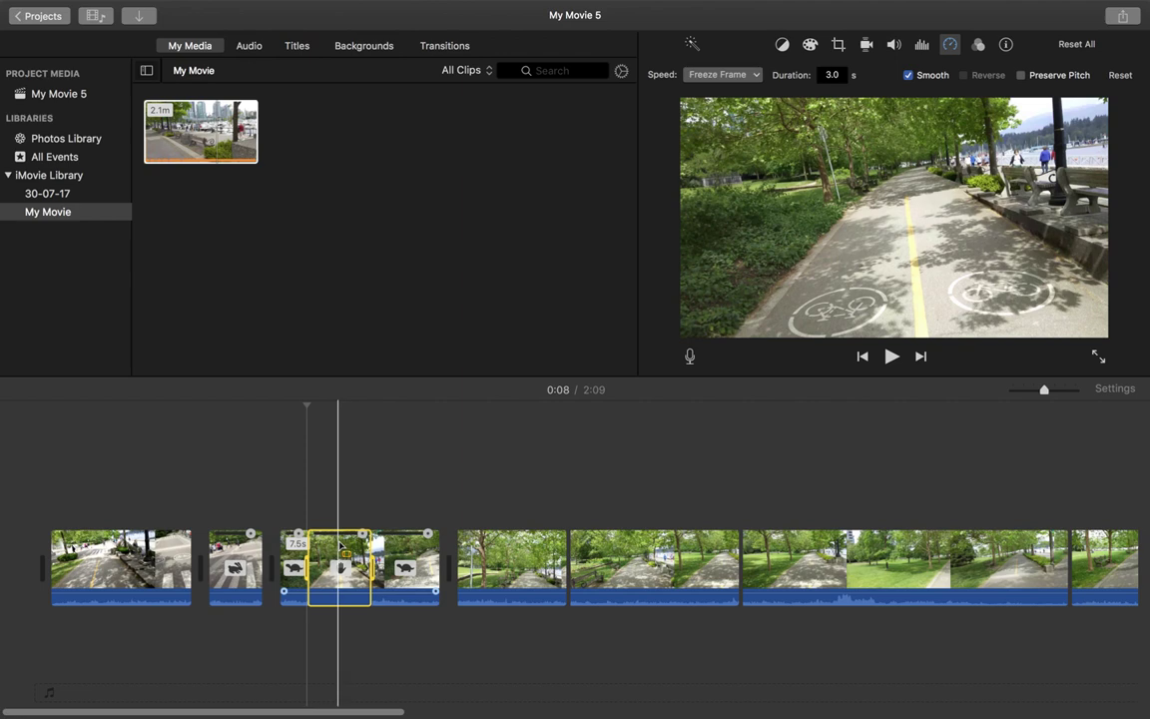
click(283, 499)
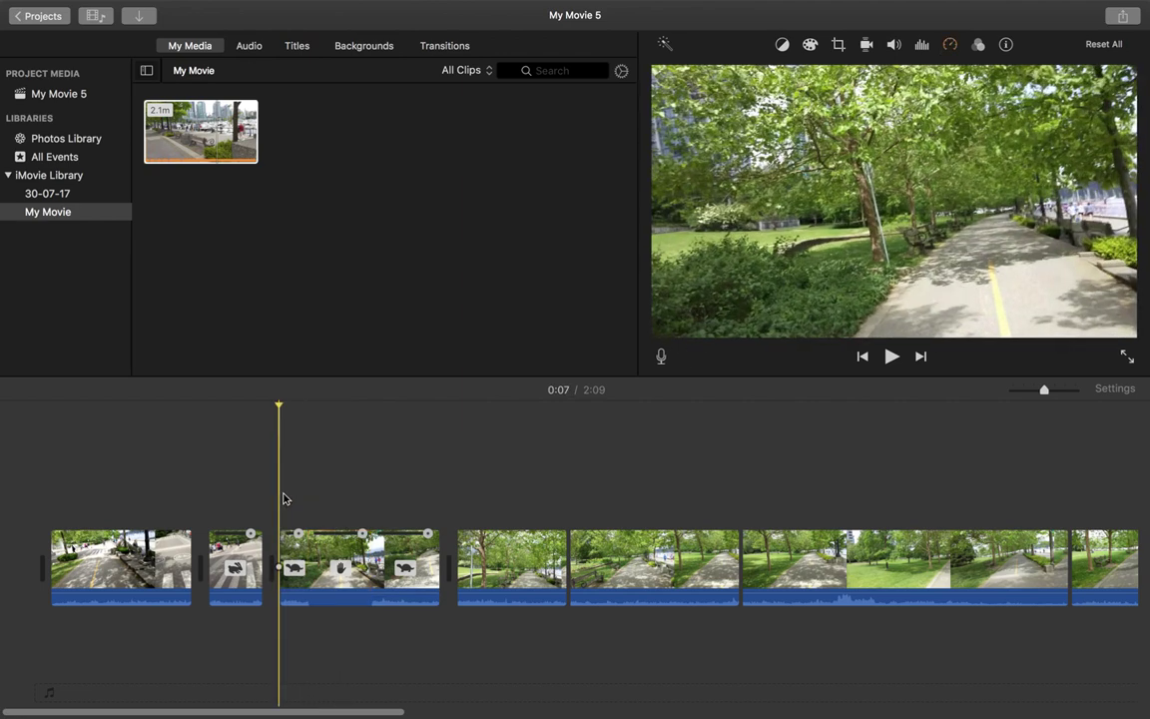
key(space)
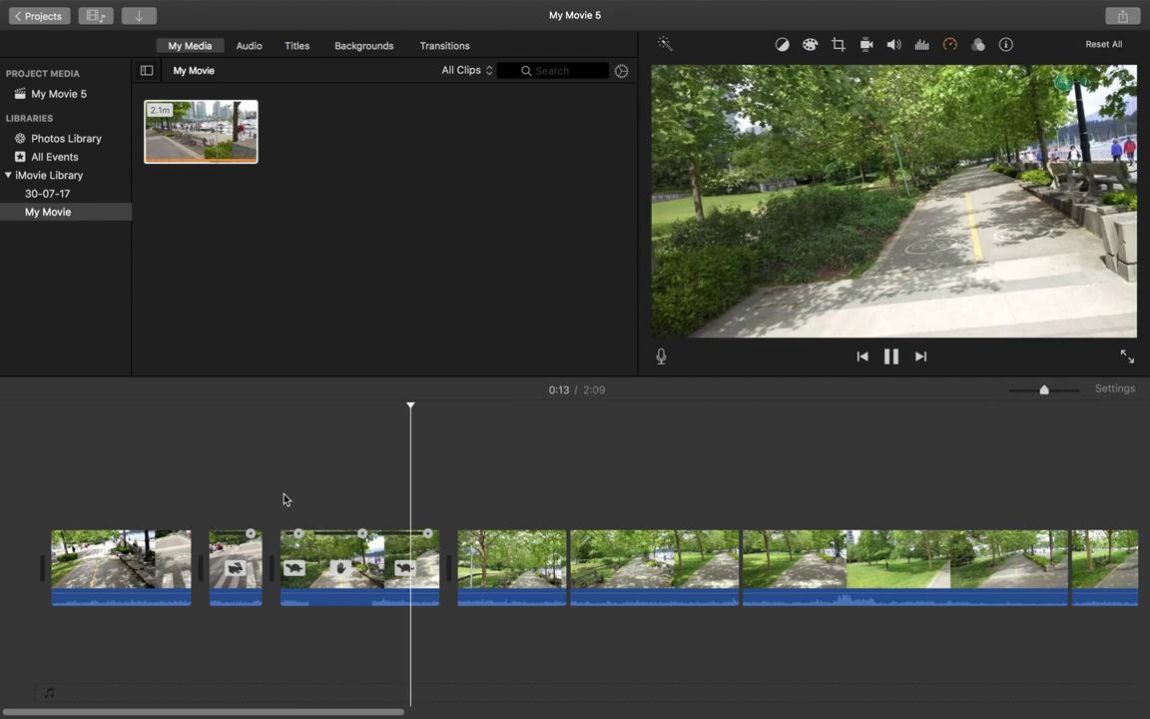
key(space)
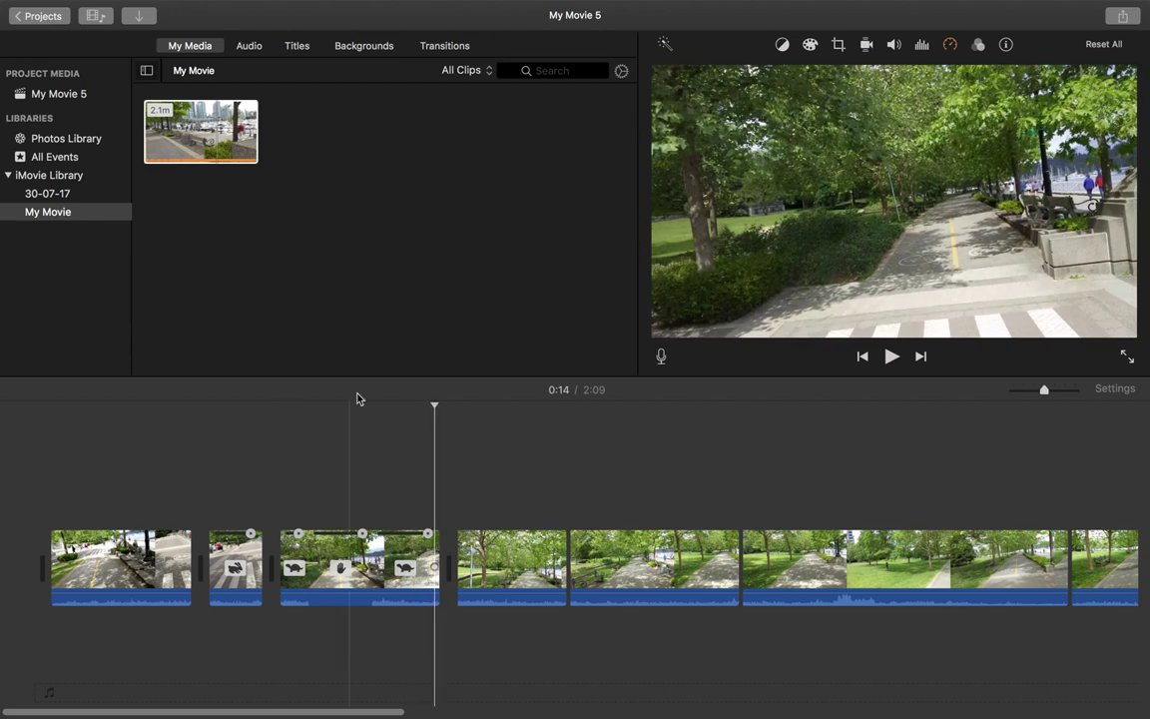
Set the fourth clip's speed to Custom at 100% and select the percentage field
click(949, 46)
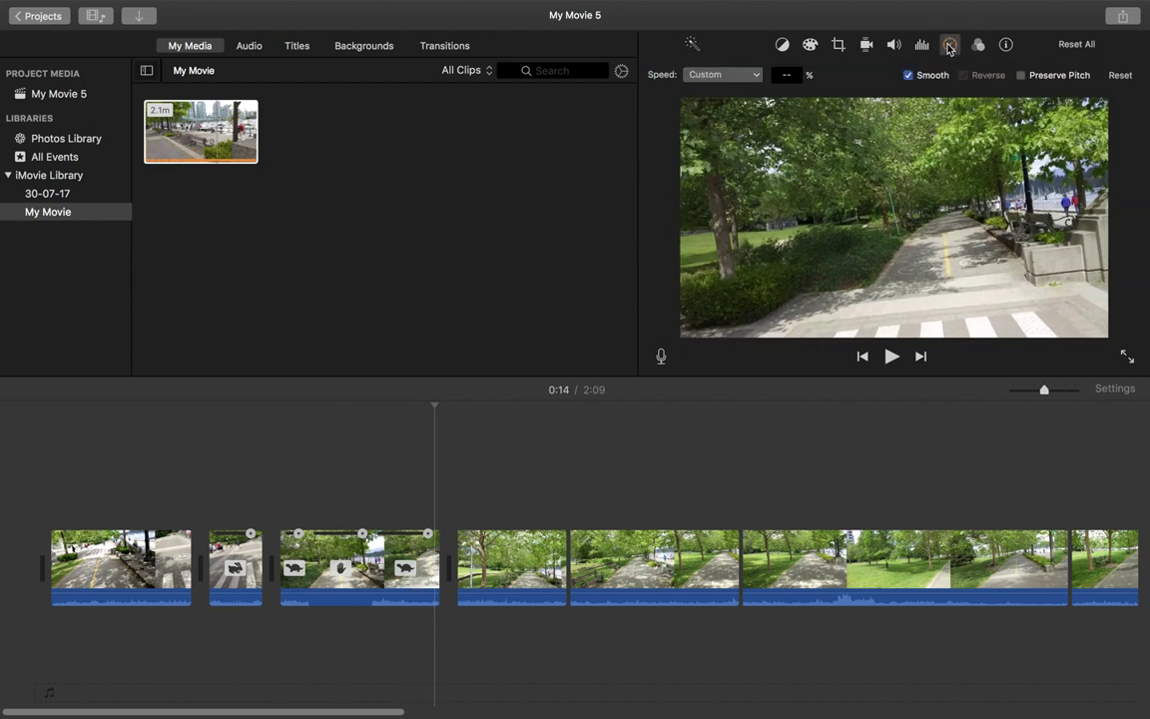
click(497, 564)
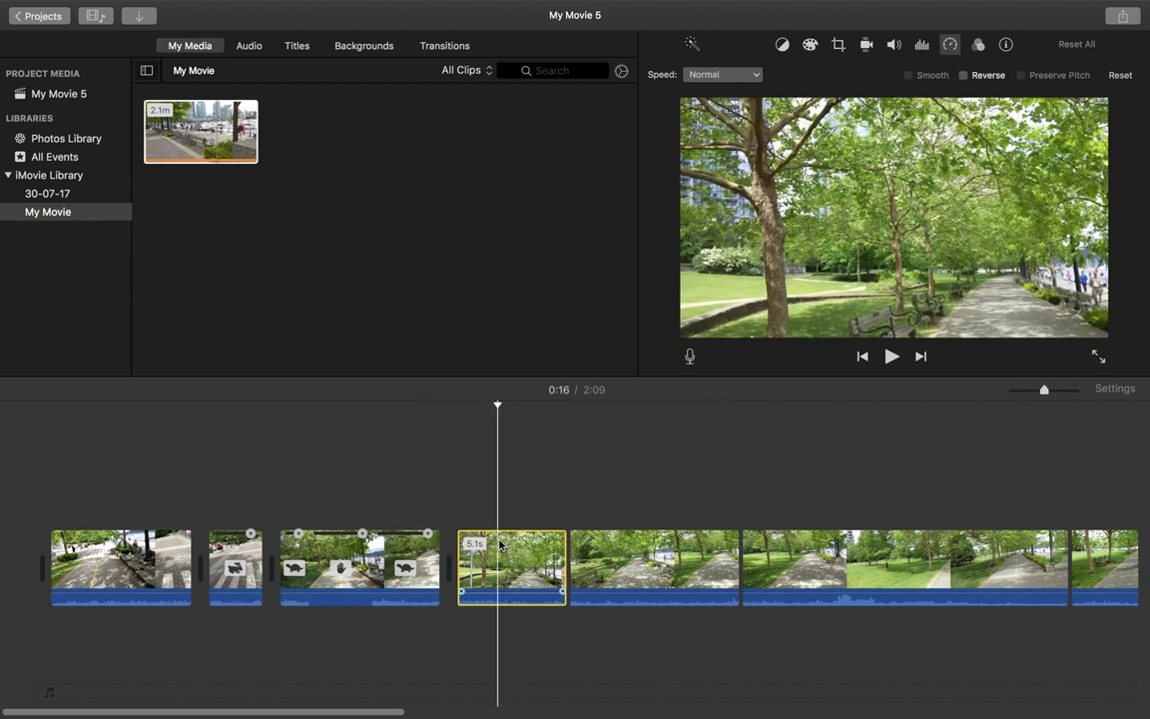
click(737, 76)
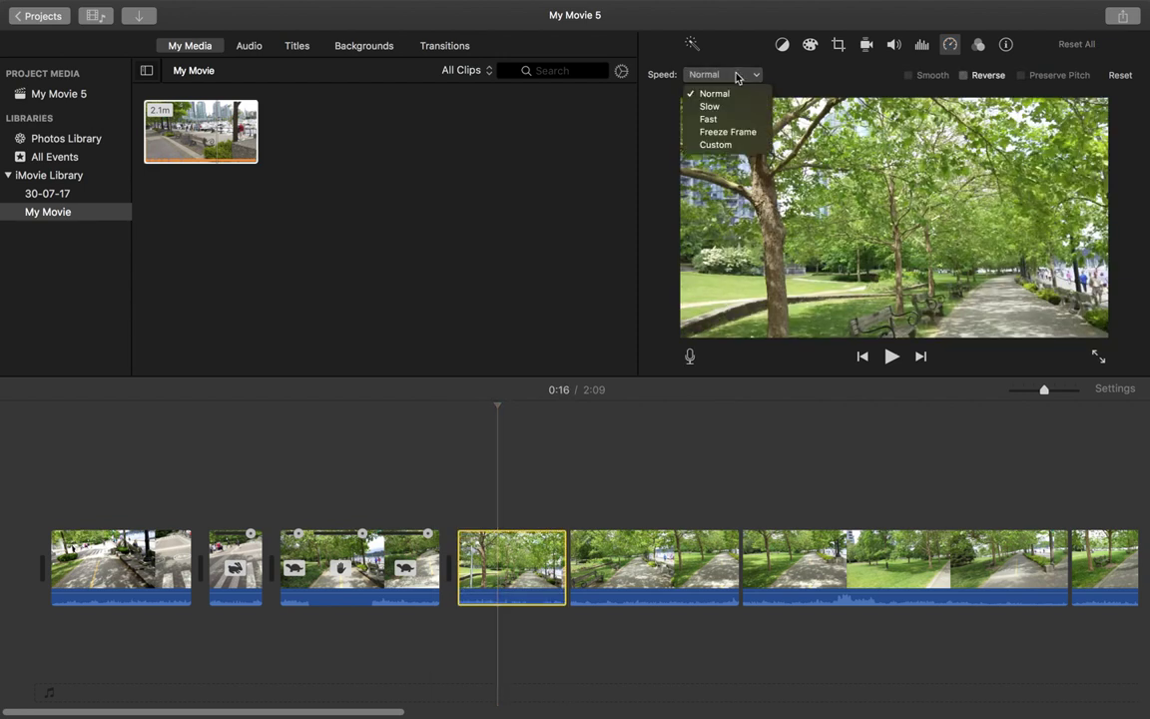
click(714, 145)
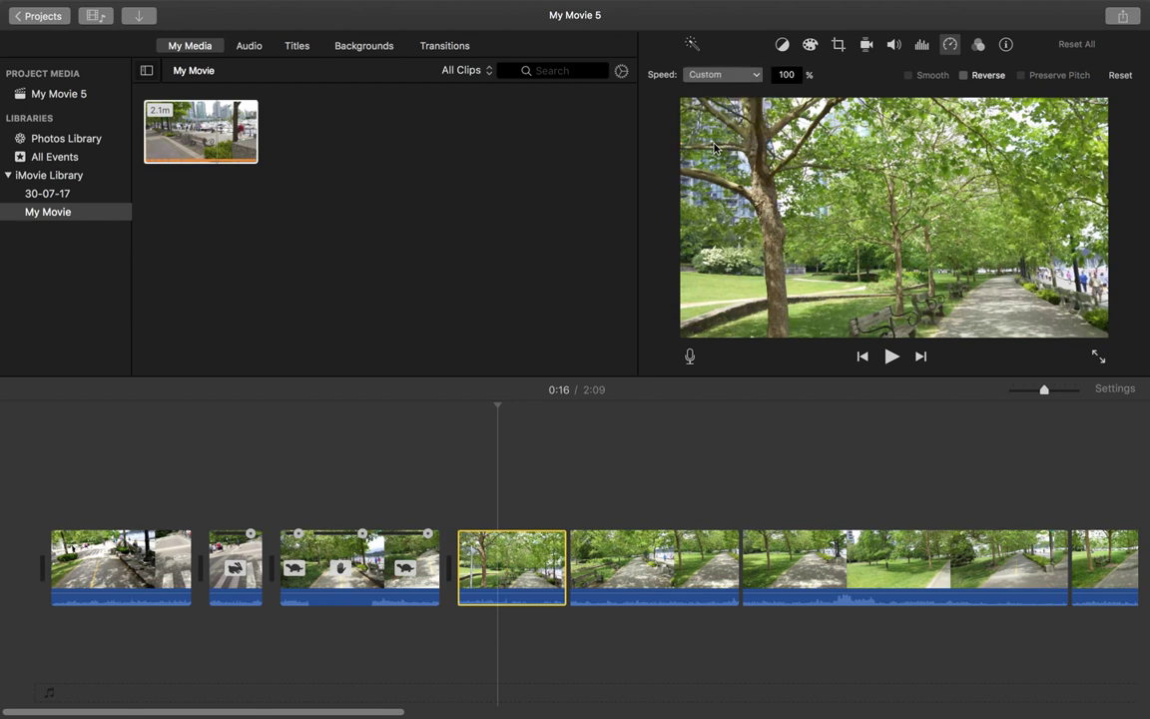
click(786, 75)
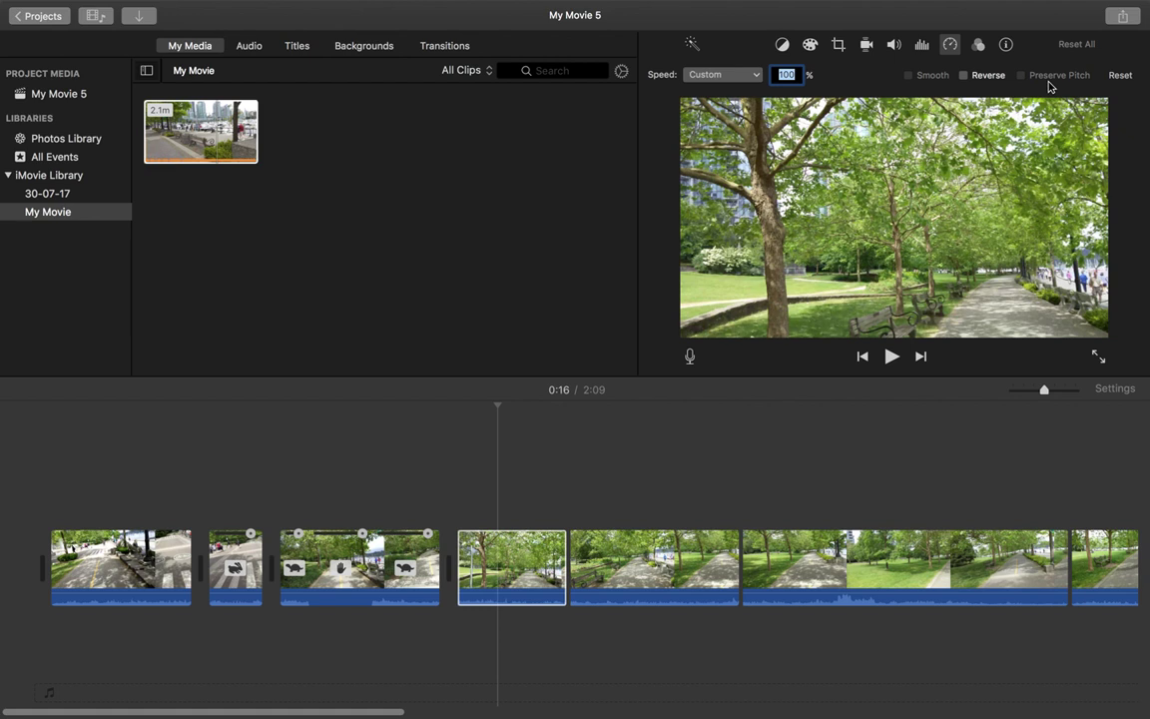
mouse_move(1053, 76)
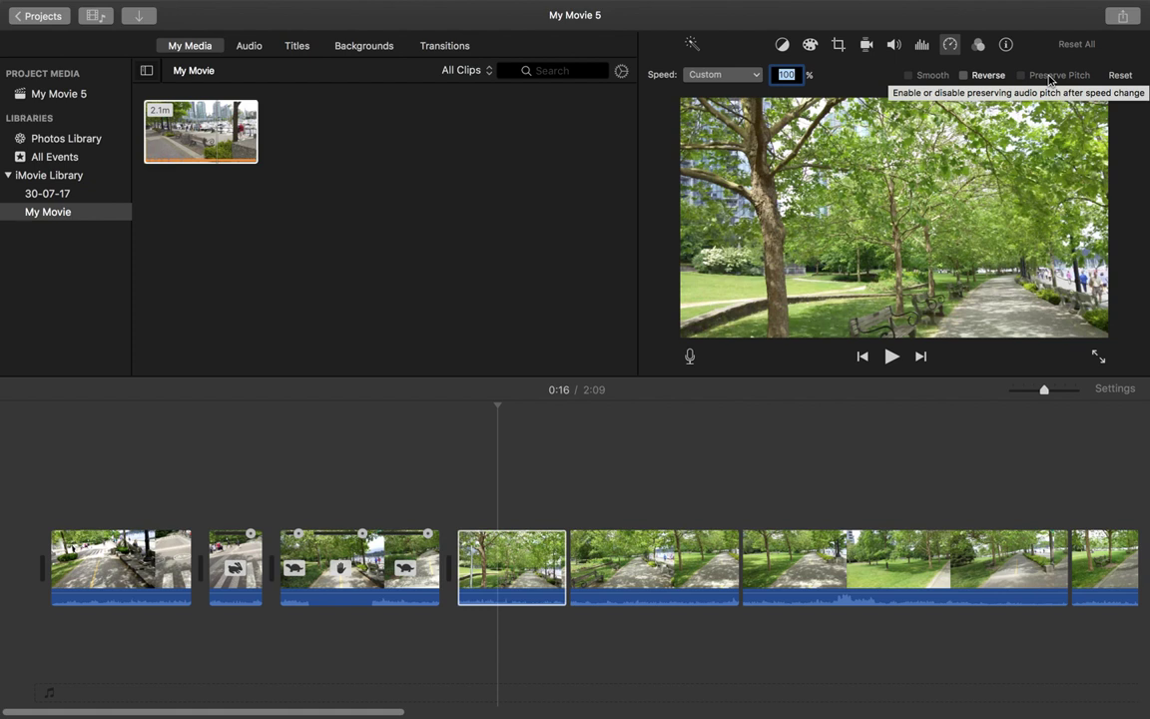
Commit the fourth clip's 100% custom speed and move the playhead back to 0:10
key(Return)
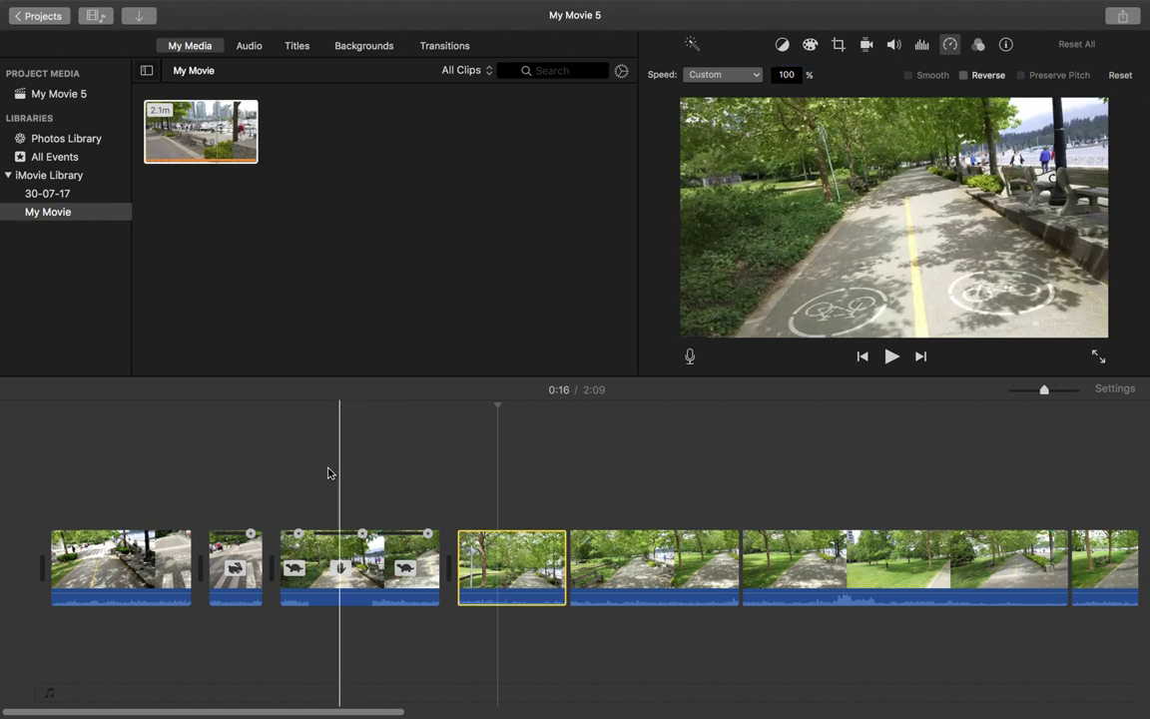
click(352, 461)
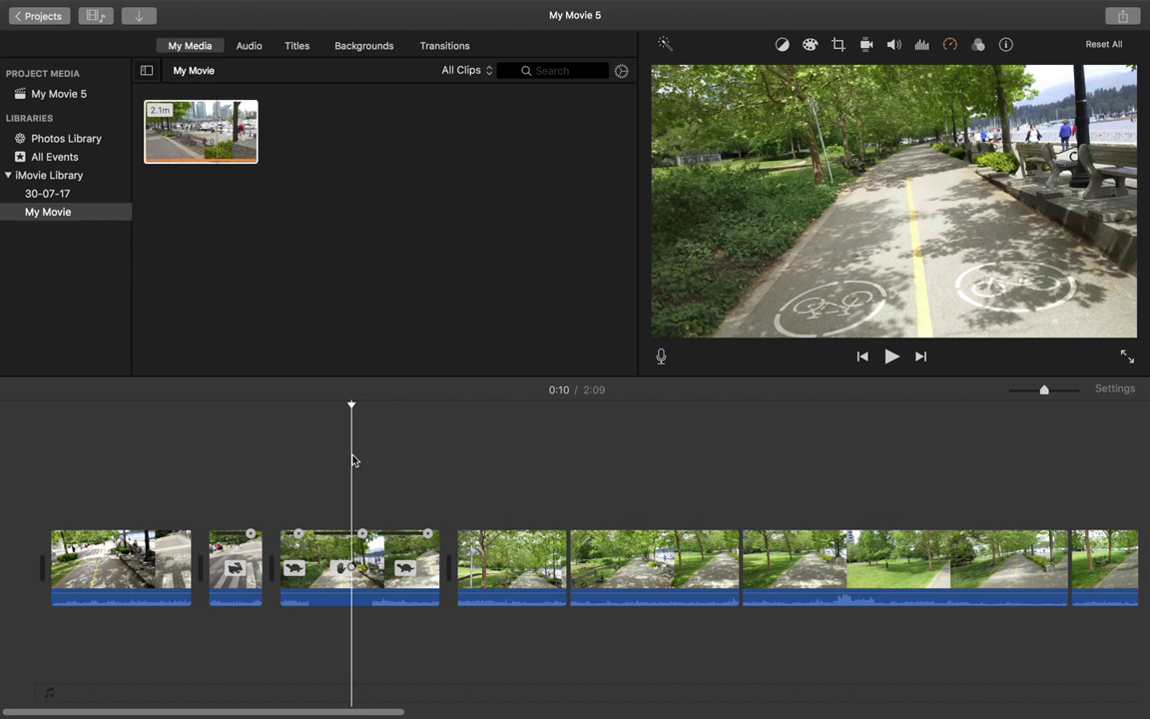